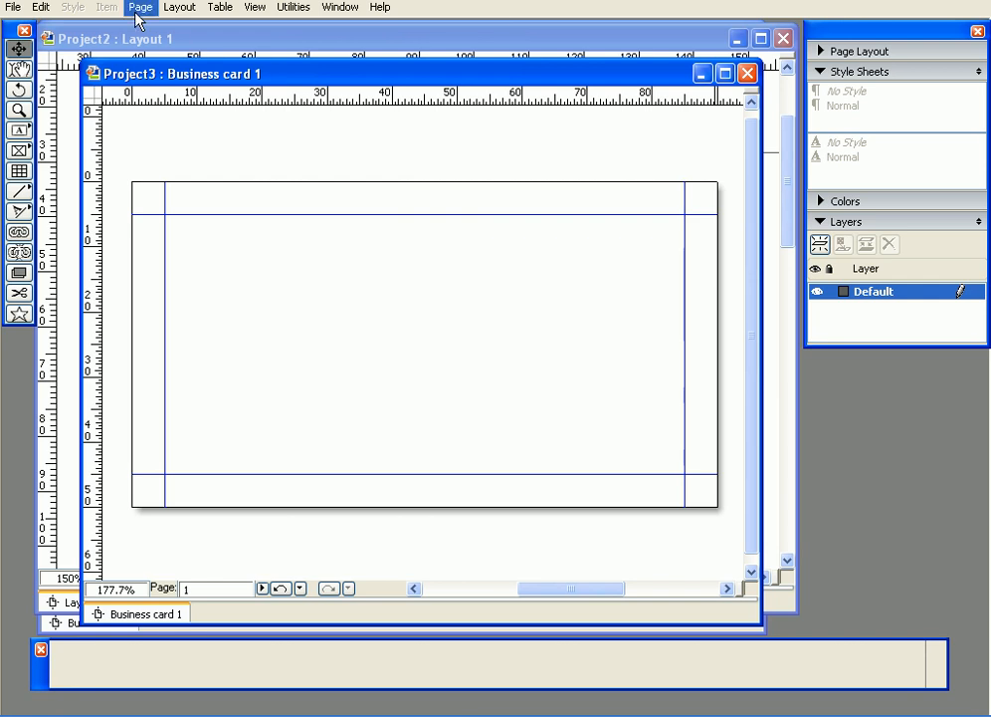
- Draw a 27.667 × 12.171 mm picture box at 5 mm, 5 mm in the card's top-left corner
click(18, 150)
drag(345, 294, 164, 214)
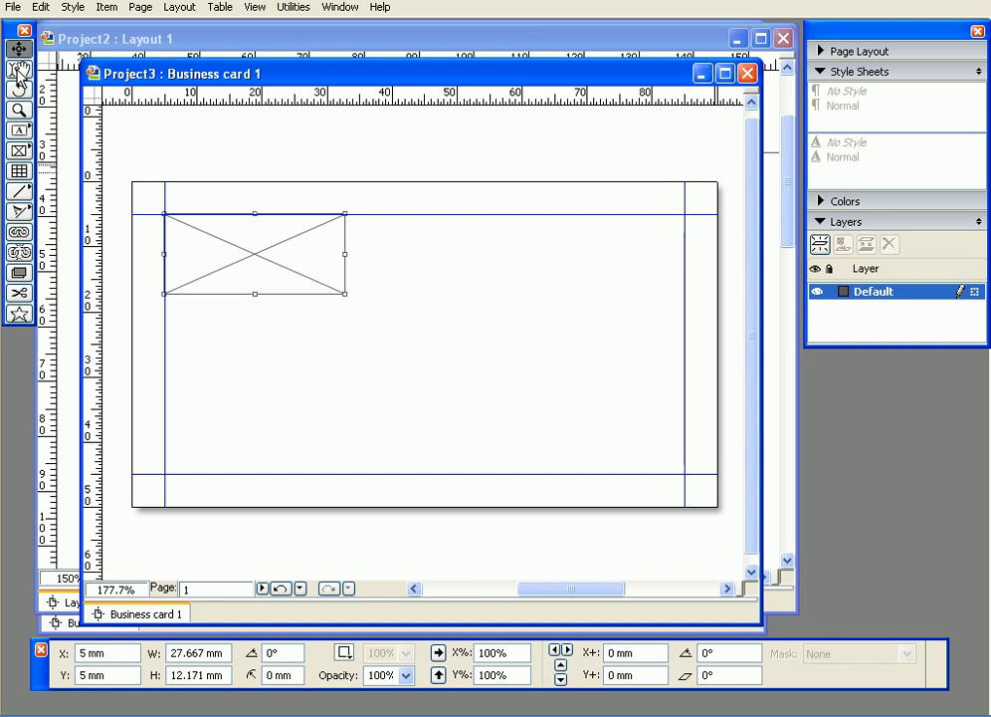
mouse_move(208, 232)
mouse_down()
mouse_move(273, 290)
mouse_move(206, 232)
mouse_up()
right_click(234, 252)
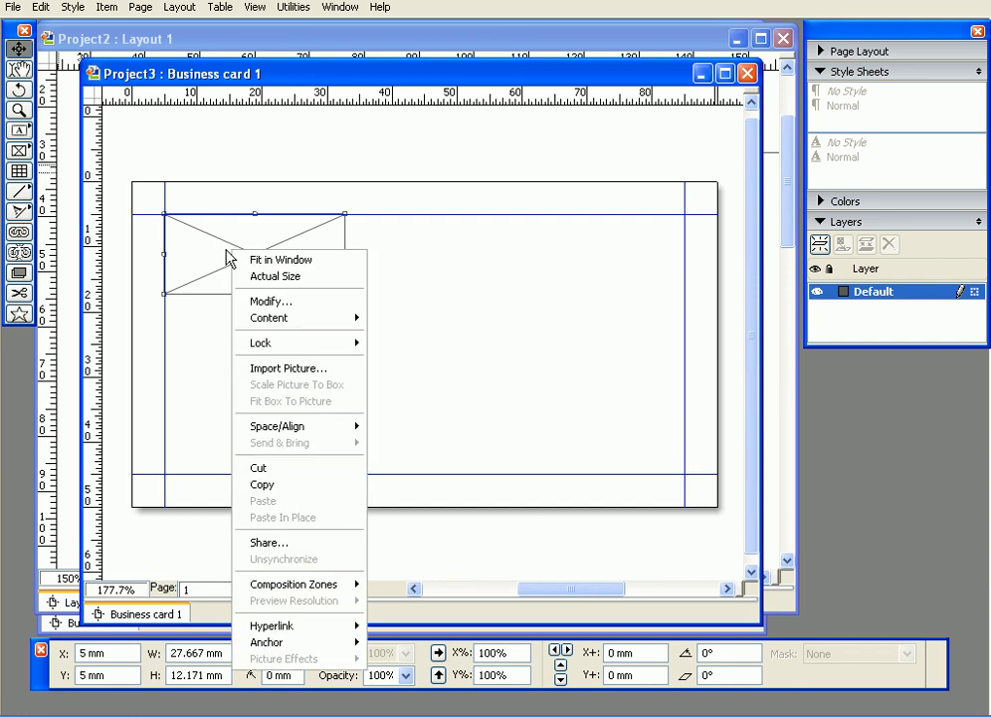
- Import logo_redbox.tif into the picture box at 100% scale
click(283, 373)
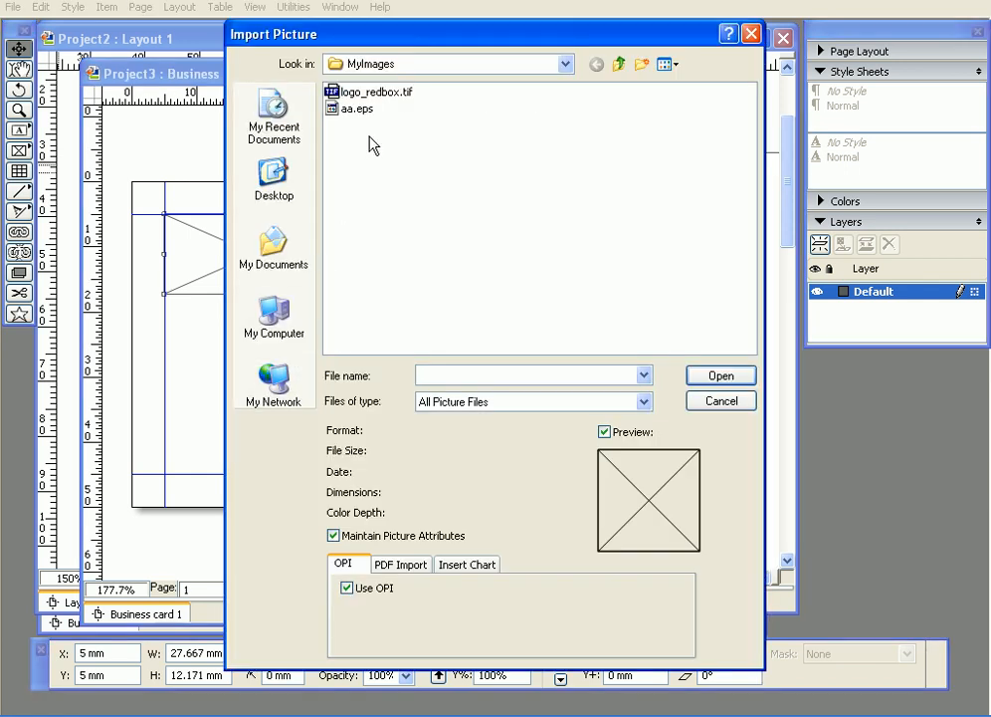
click(376, 91)
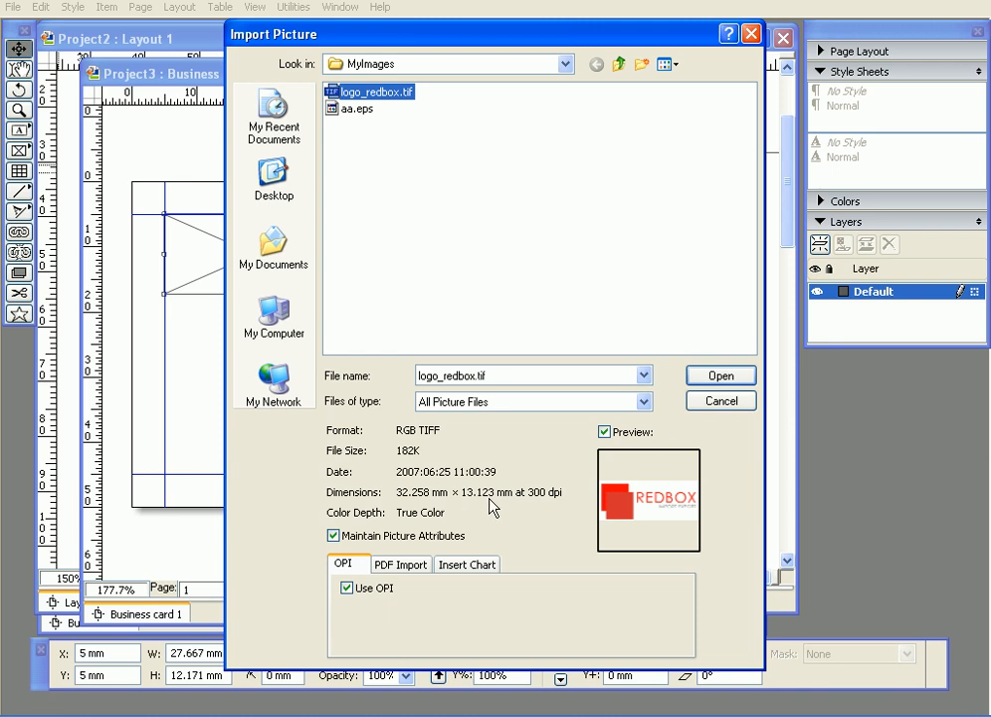
click(721, 378)
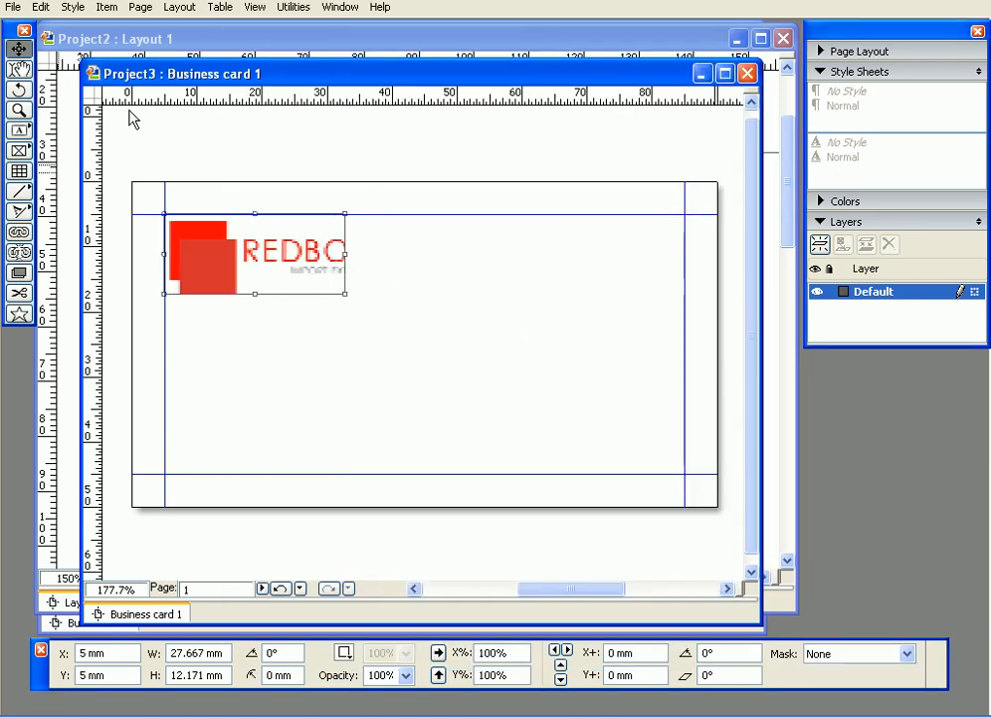
- Fit the picture box to the whole REDBOX logo, making it 32.257 × 13.123 mm
click(20, 69)
mouse_move(274, 257)
mouse_down()
mouse_move(210, 249)
mouse_move(285, 255)
mouse_up()
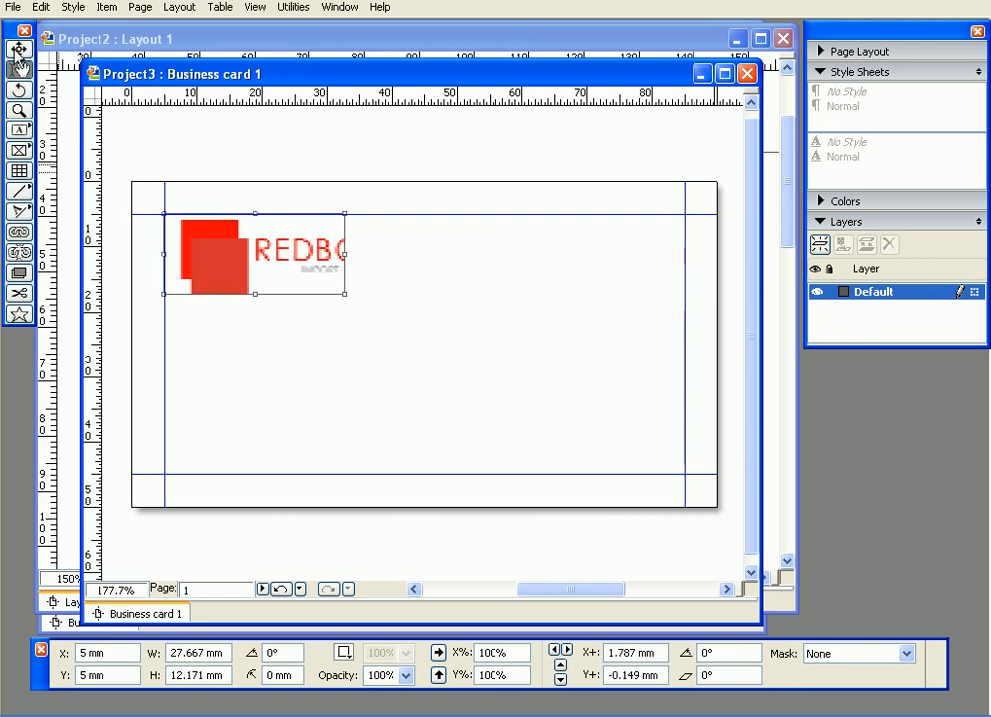
right_click(228, 255)
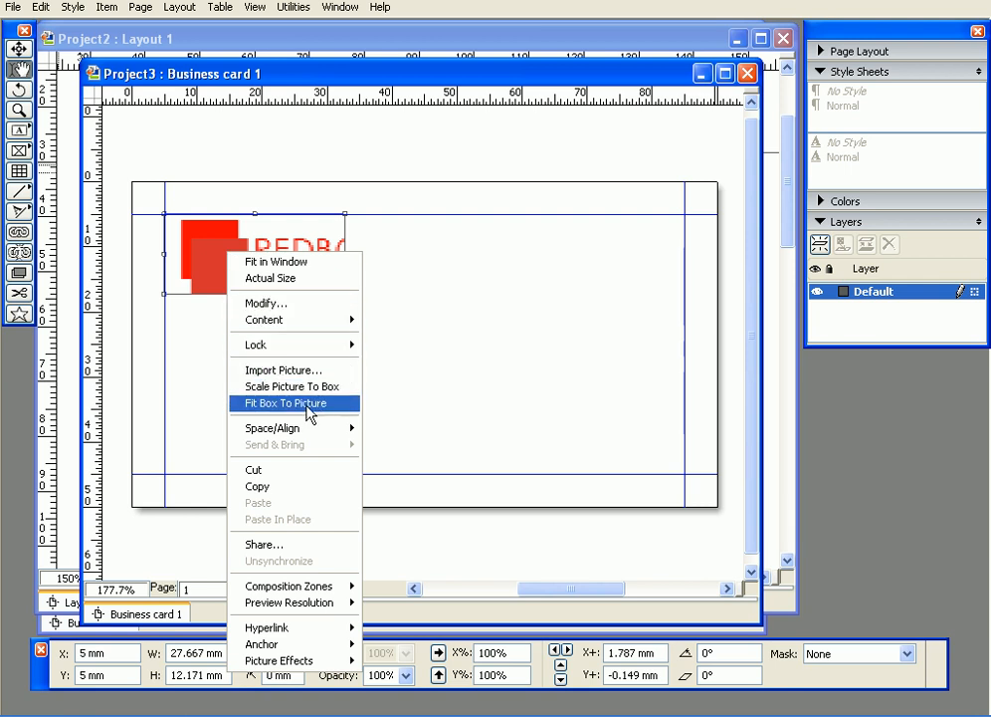
click(308, 403)
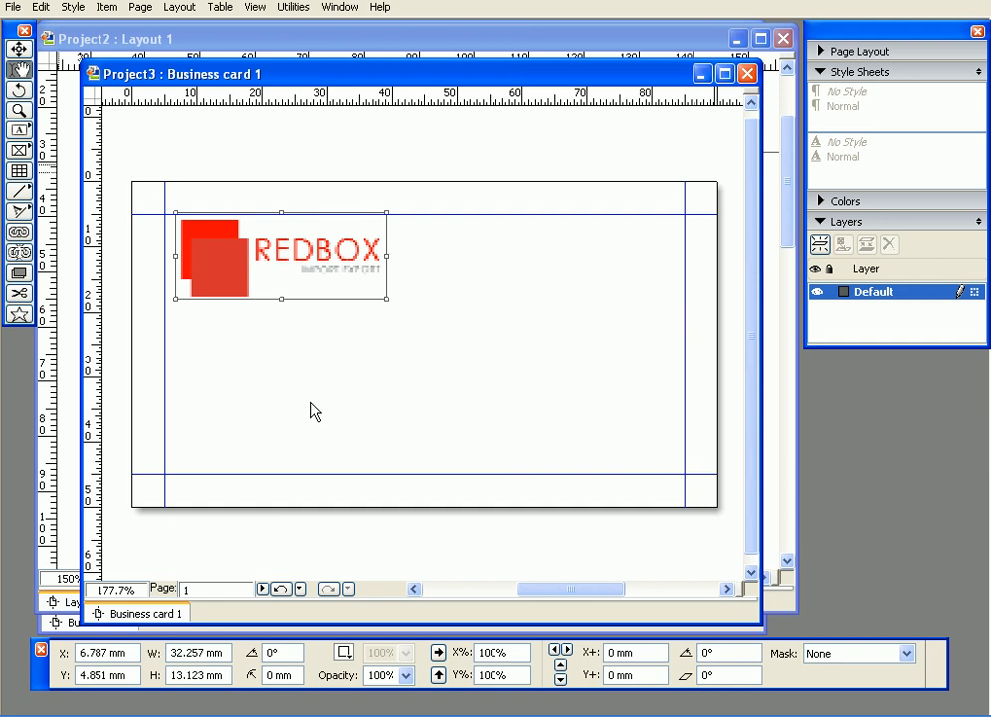
- Move the logo box back to the top-left margin corner
click(19, 47)
click(239, 310)
drag(244, 249, 188, 212)
click(336, 320)
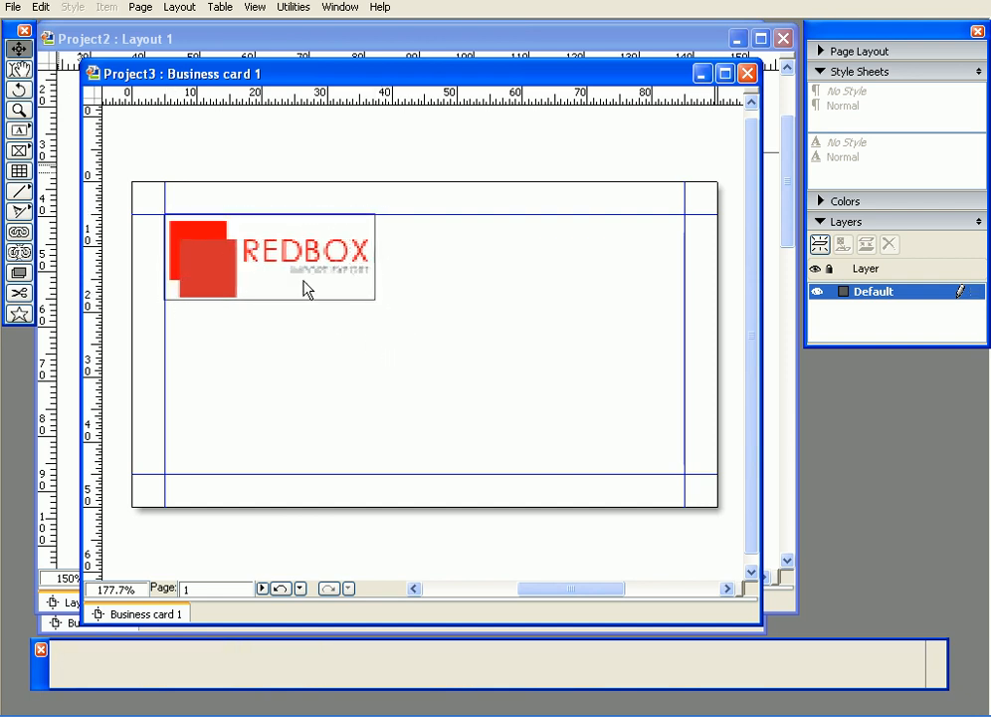
right_click(281, 249)
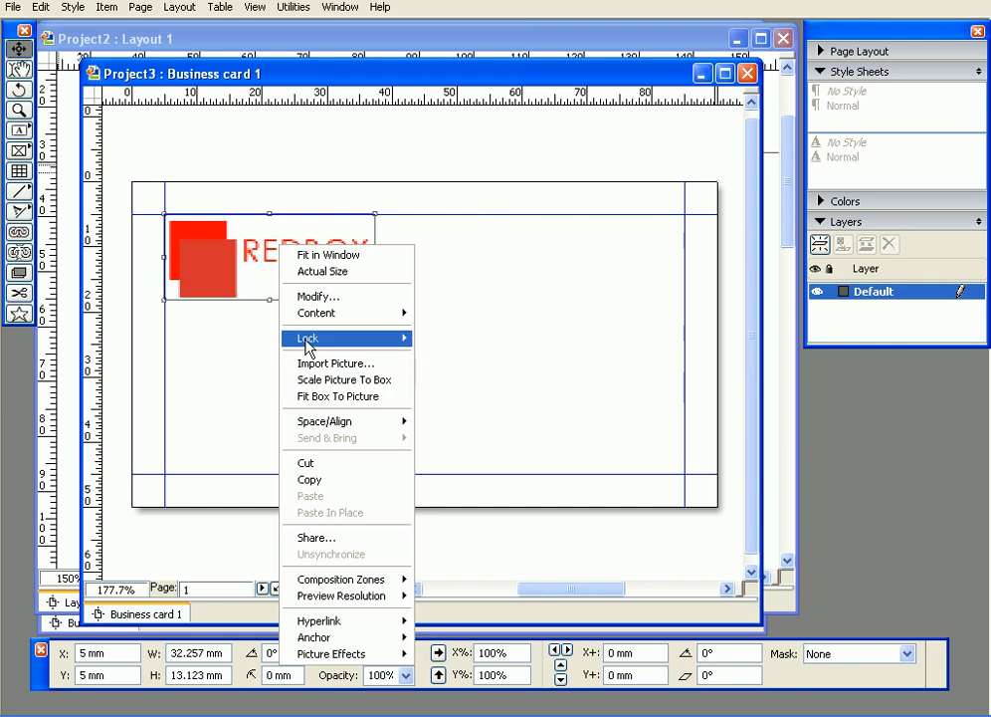
click(364, 272)
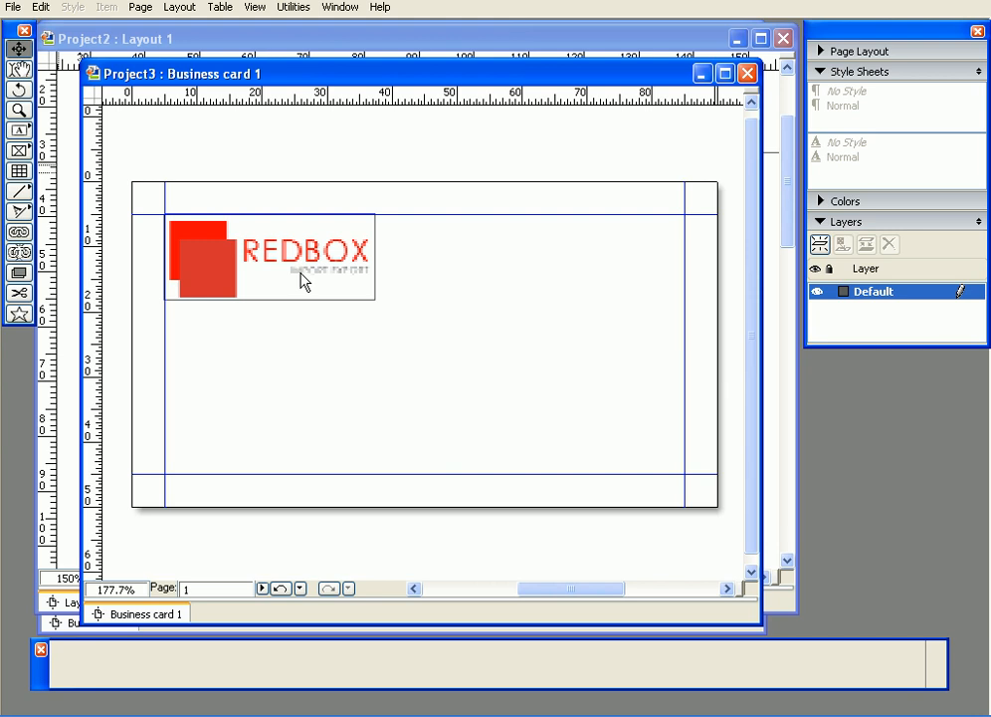
click(222, 275)
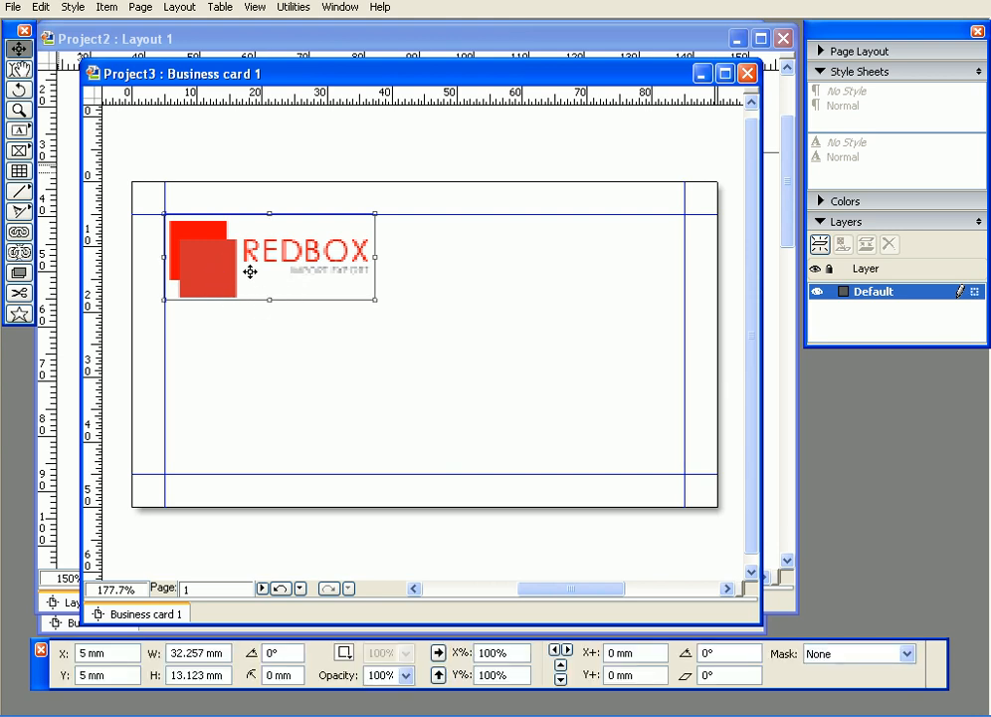
right_click(253, 282)
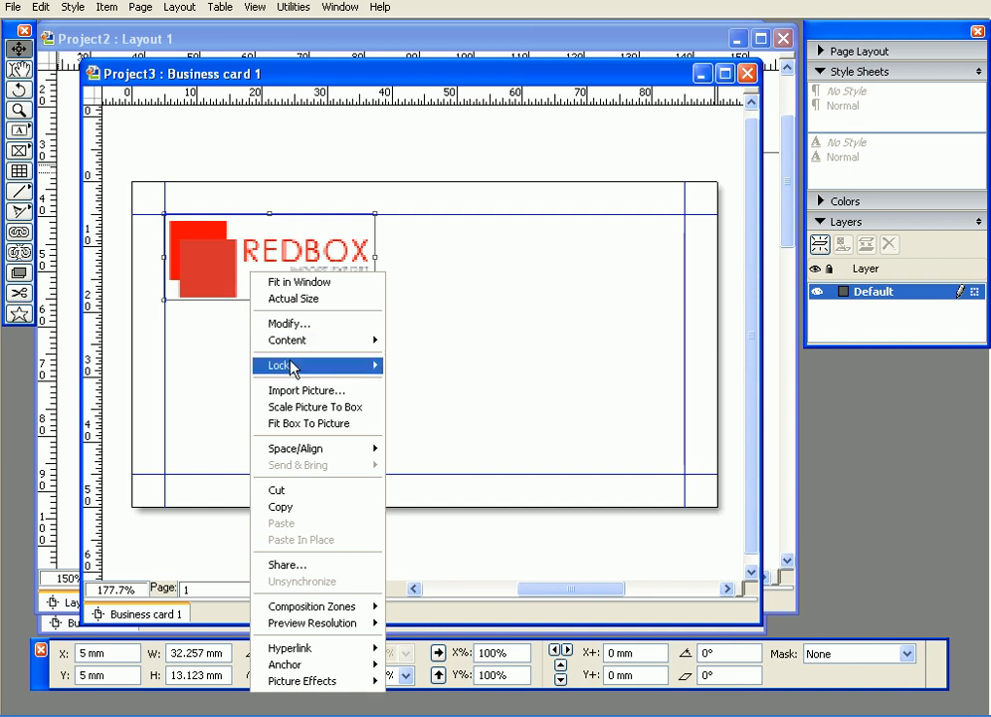
mouse_move(304, 367)
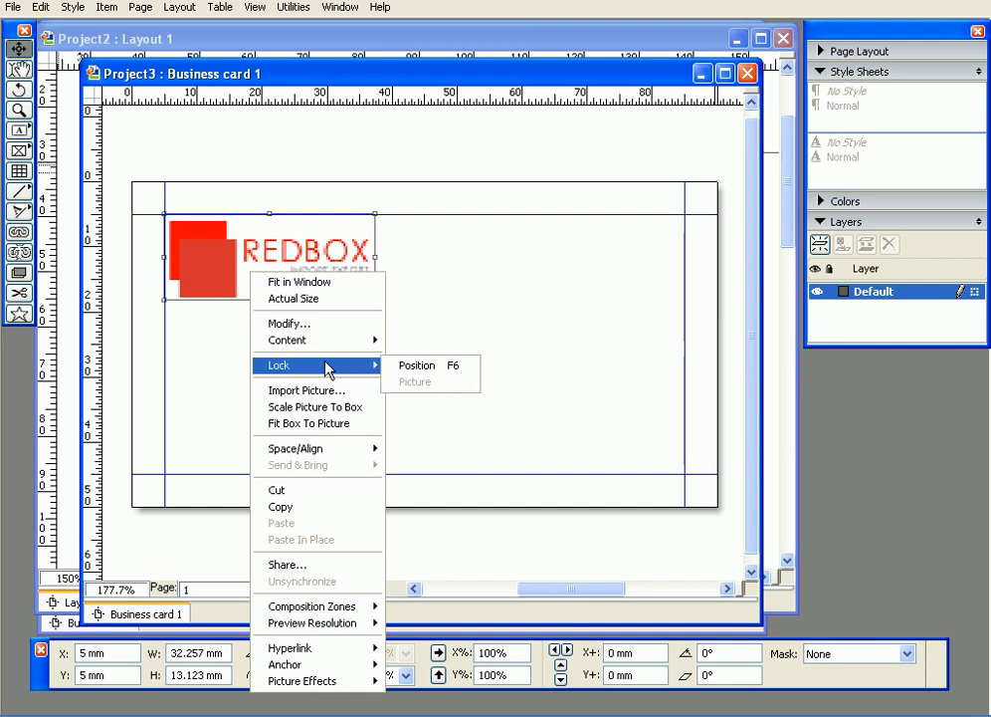
click(408, 365)
drag(196, 283, 457, 359)
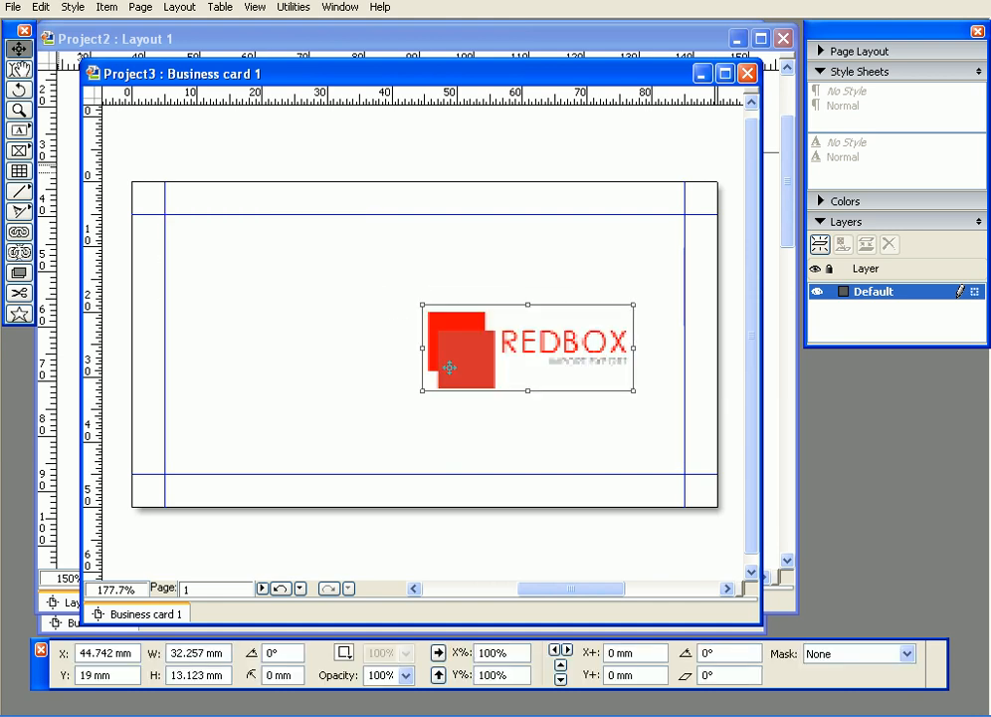
key(ctrl+z)
click(396, 344)
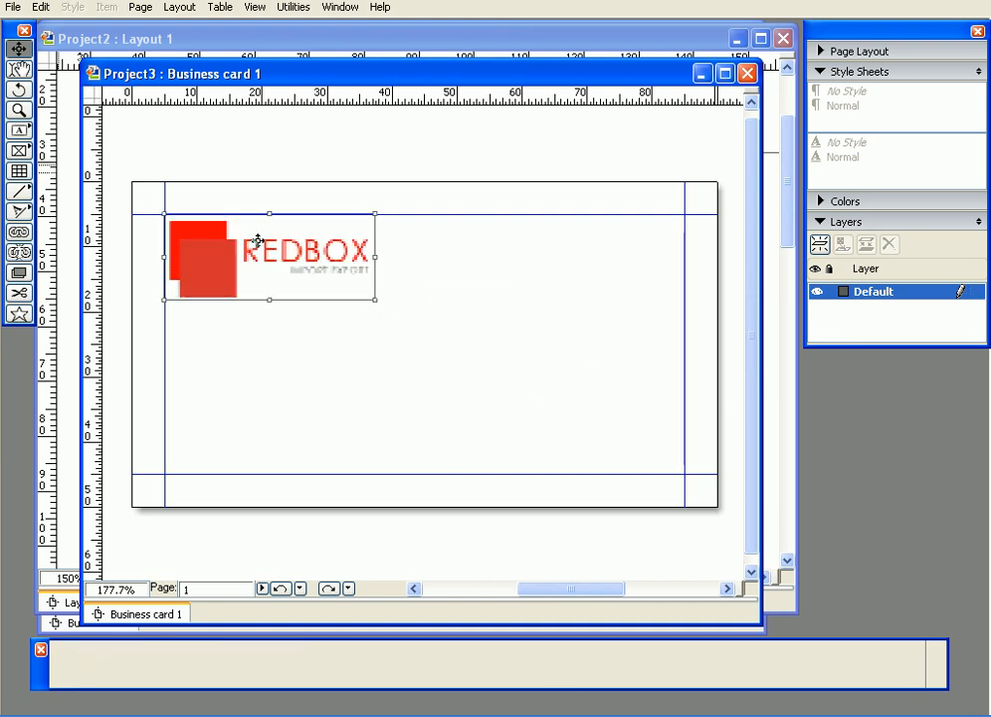
drag(258, 242, 390, 307)
key(ctrl+z)
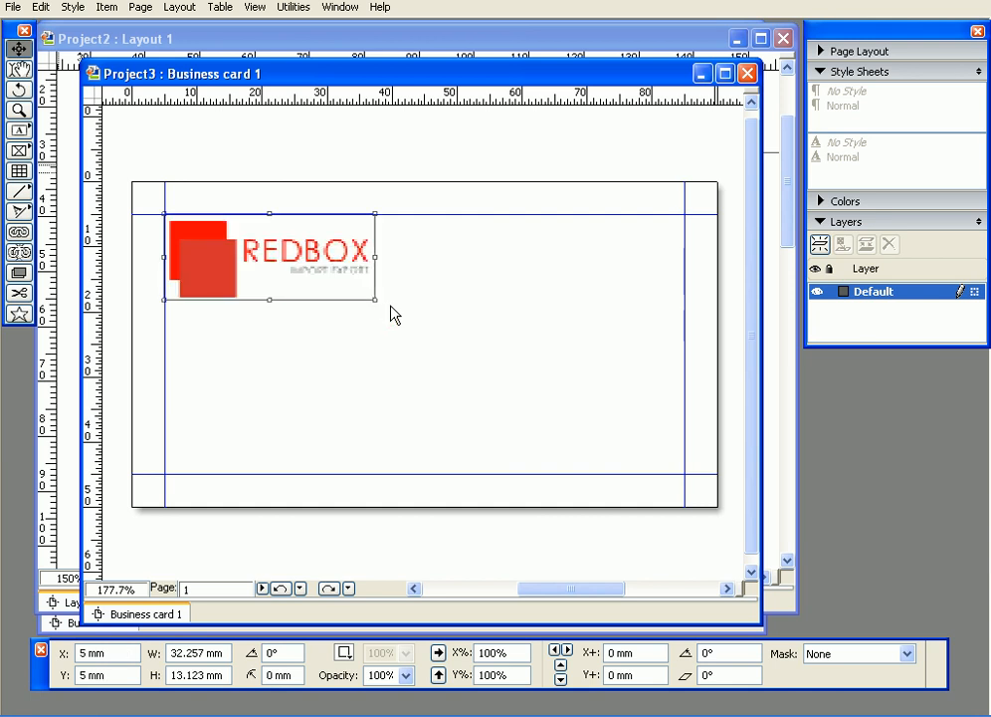
- Lock the REDBOX logo box's position
right_click(297, 243)
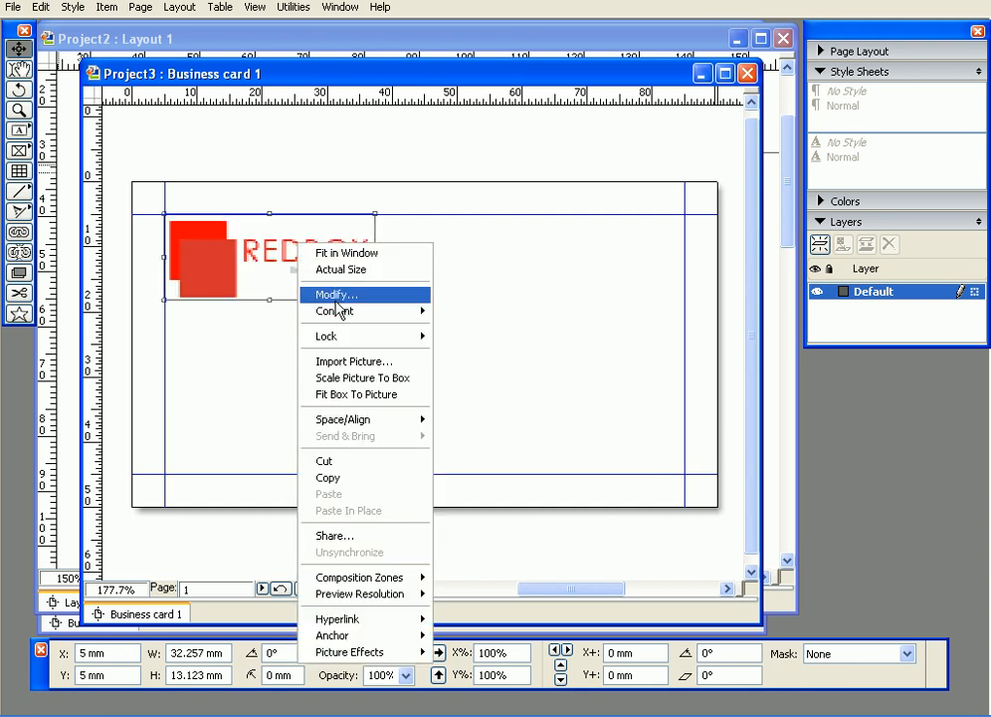
mouse_move(347, 338)
click(464, 337)
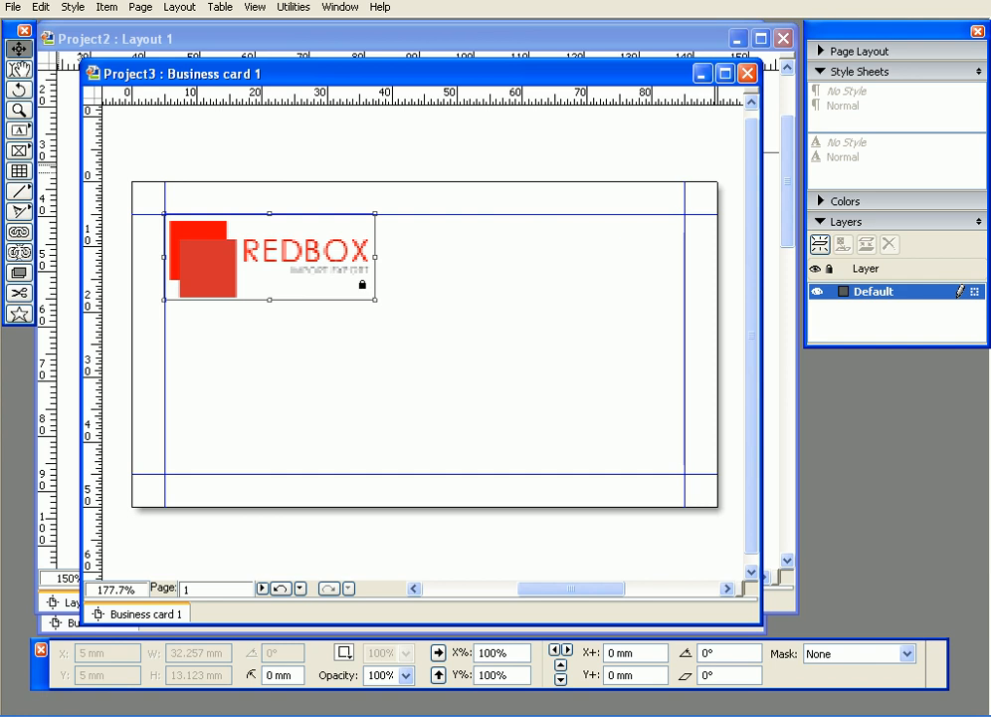
click(427, 305)
- Unlock the logo box, test moving it, then undo the move back to the corner
click(248, 241)
right_click(248, 242)
mouse_move(317, 338)
click(408, 339)
click(406, 316)
drag(280, 258, 364, 302)
key(ctrl+z)
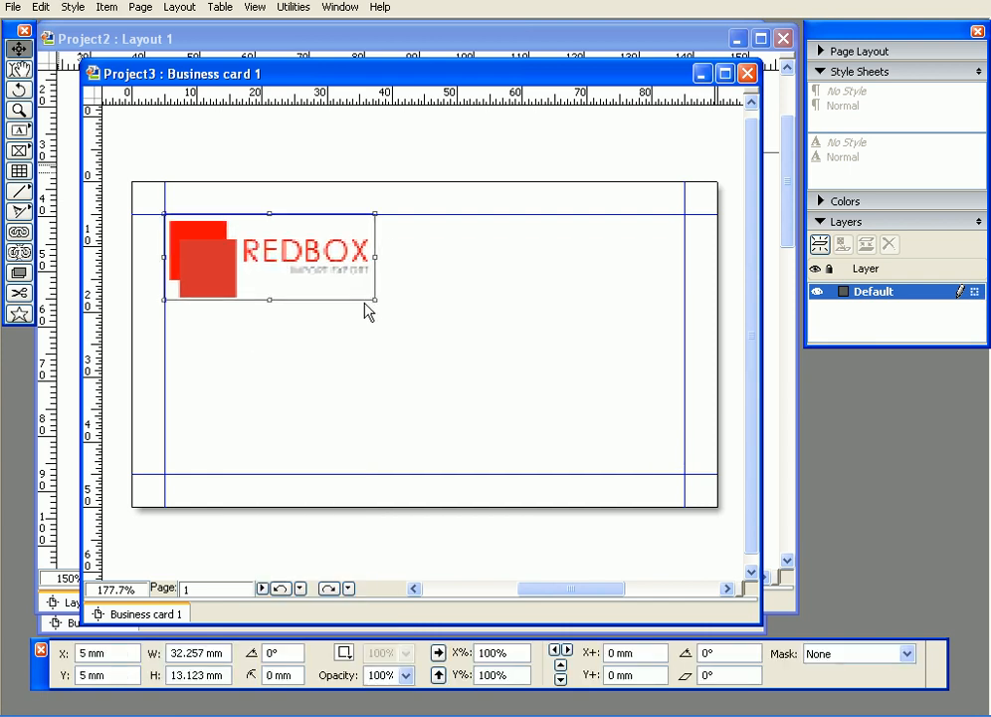
- Re-lock the logo box's position at 5 mm, 5 mm
right_click(281, 253)
mouse_move(319, 344)
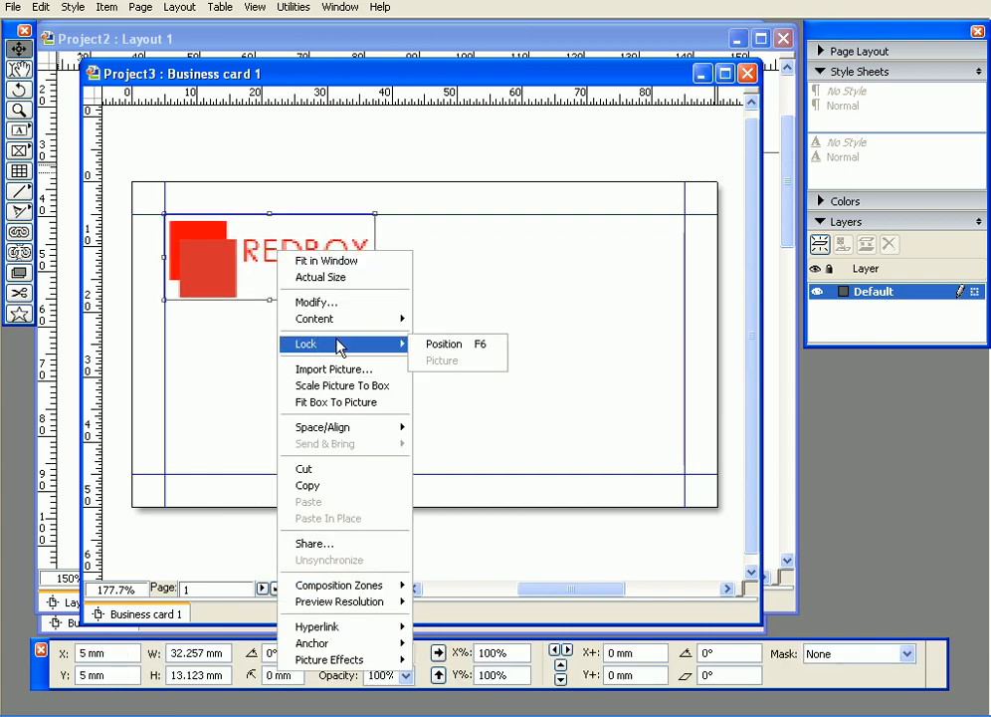
click(426, 346)
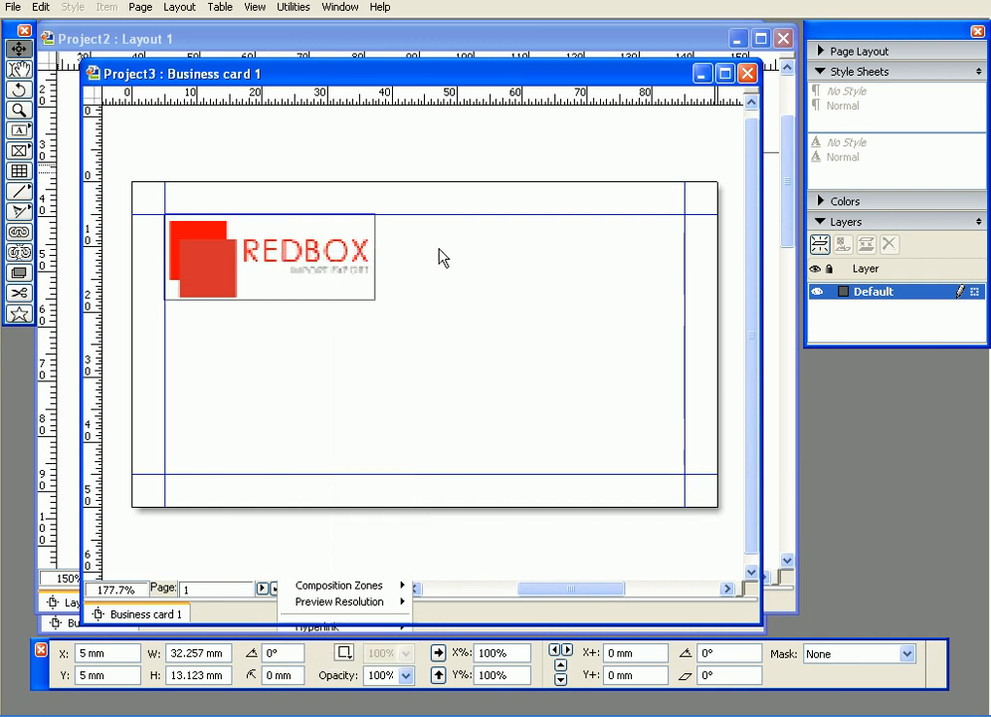
right_click(273, 256)
mouse_move(378, 352)
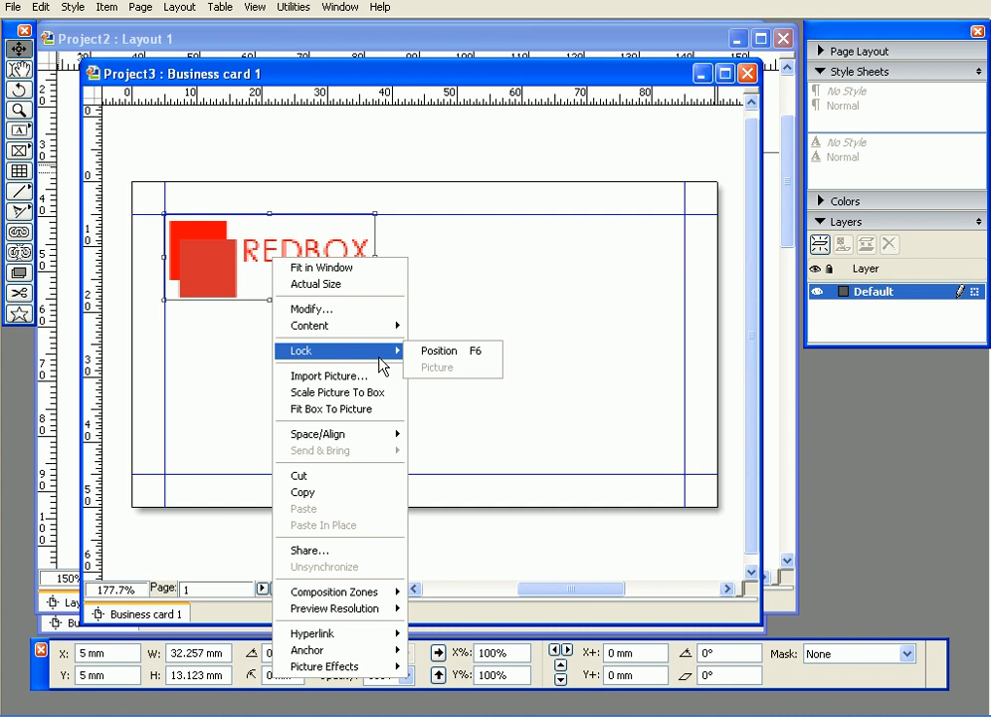
click(466, 350)
- Confirm under Item > Lock that Position is checked, then reselect the locked logo box
click(105, 7)
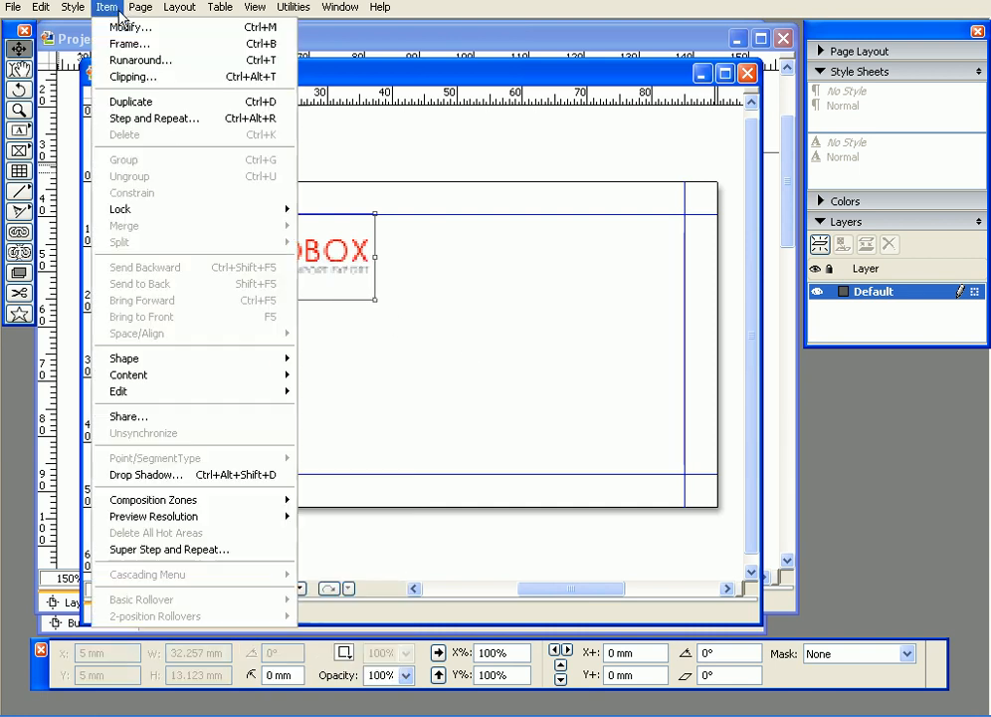
mouse_move(210, 213)
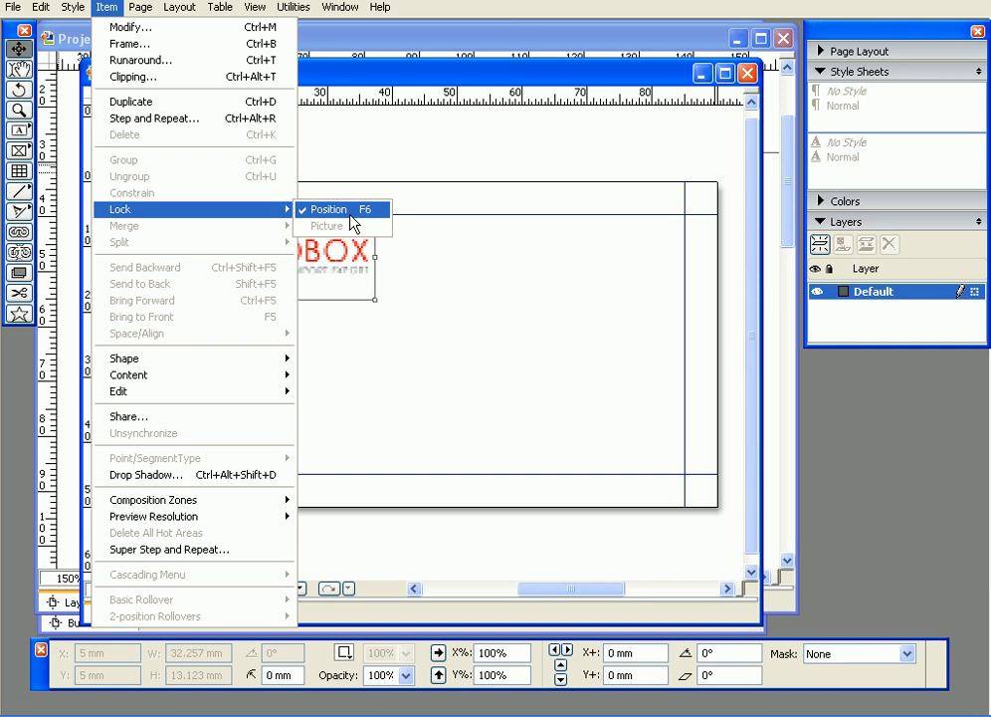
click(409, 286)
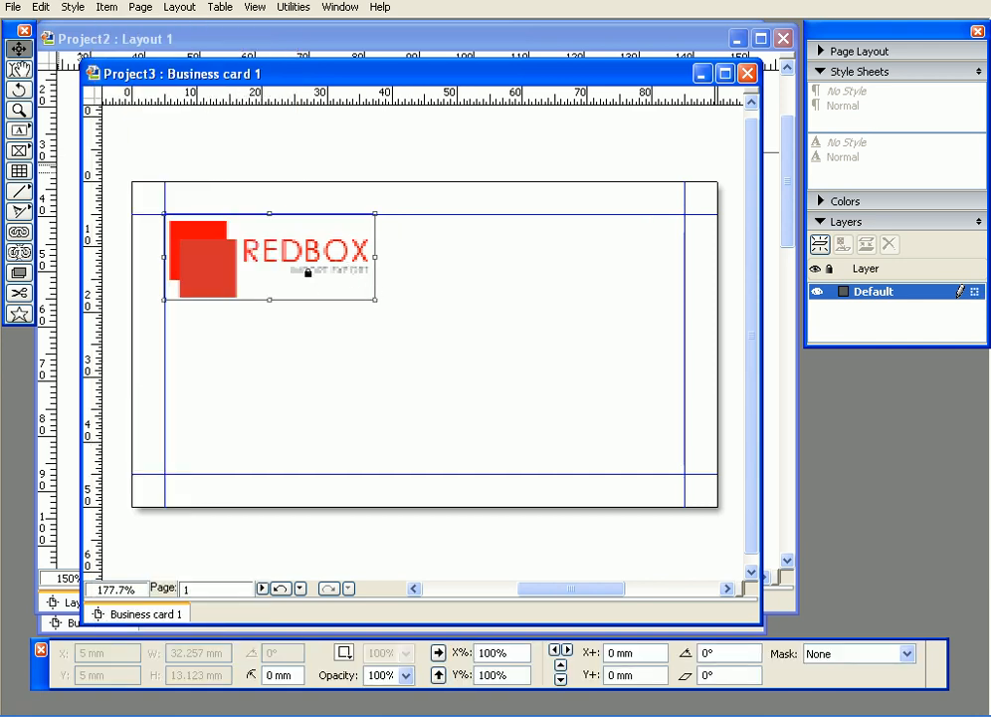
click(417, 267)
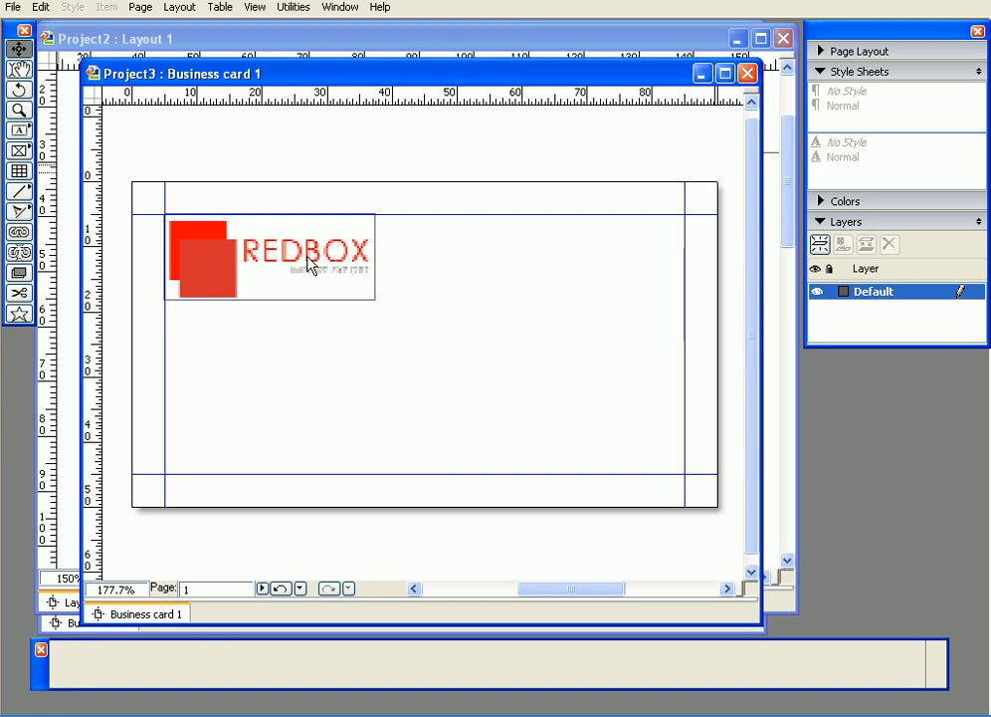
click(374, 286)
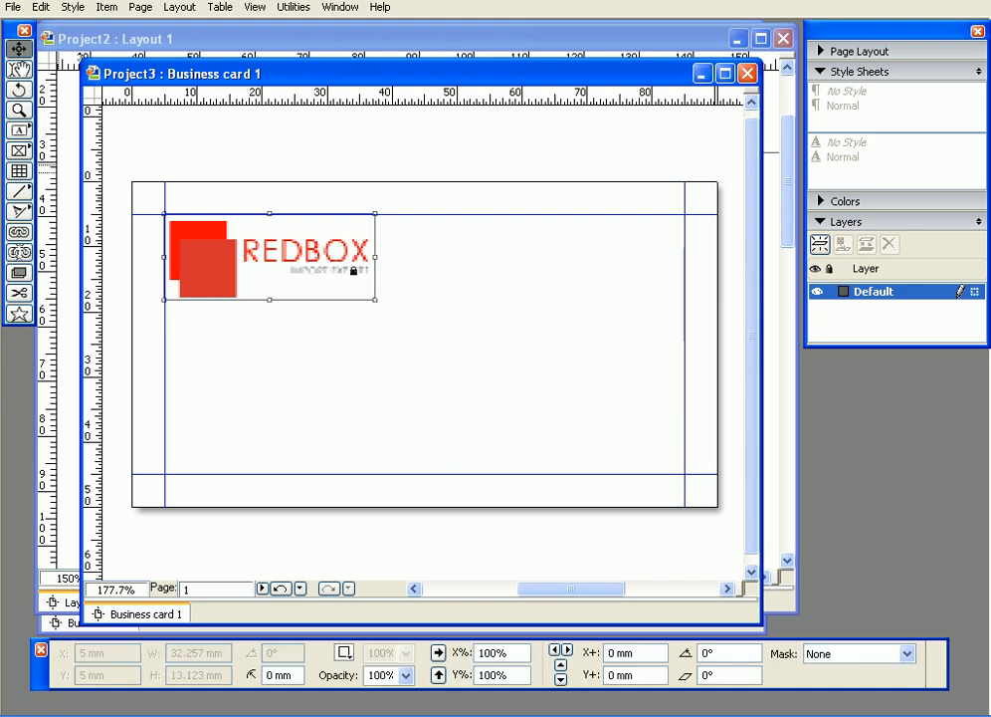
click(409, 257)
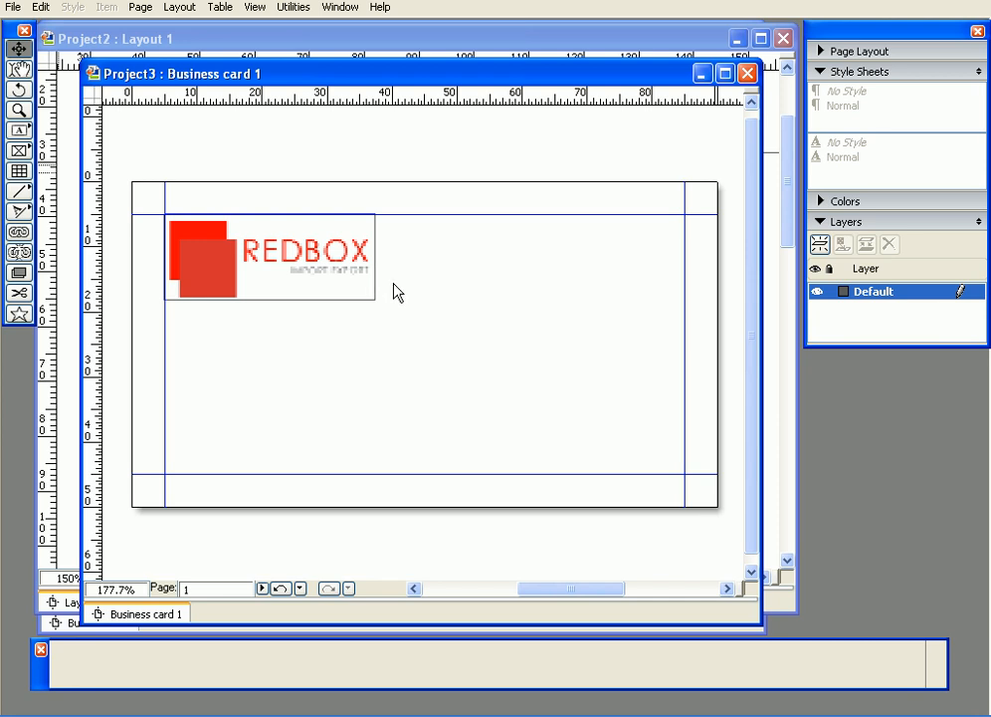
- Draw a 43.698 × 15.893 mm text box beside the logo to the right margin and begin typing the cardholder's name
click(19, 129)
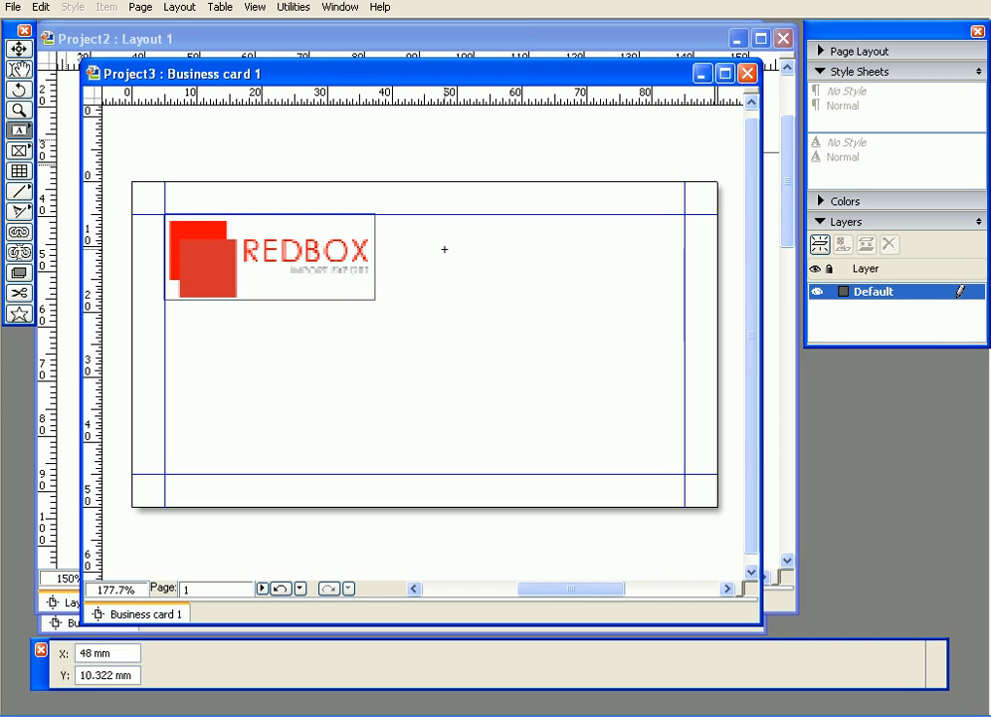
drag(400, 214, 680, 318)
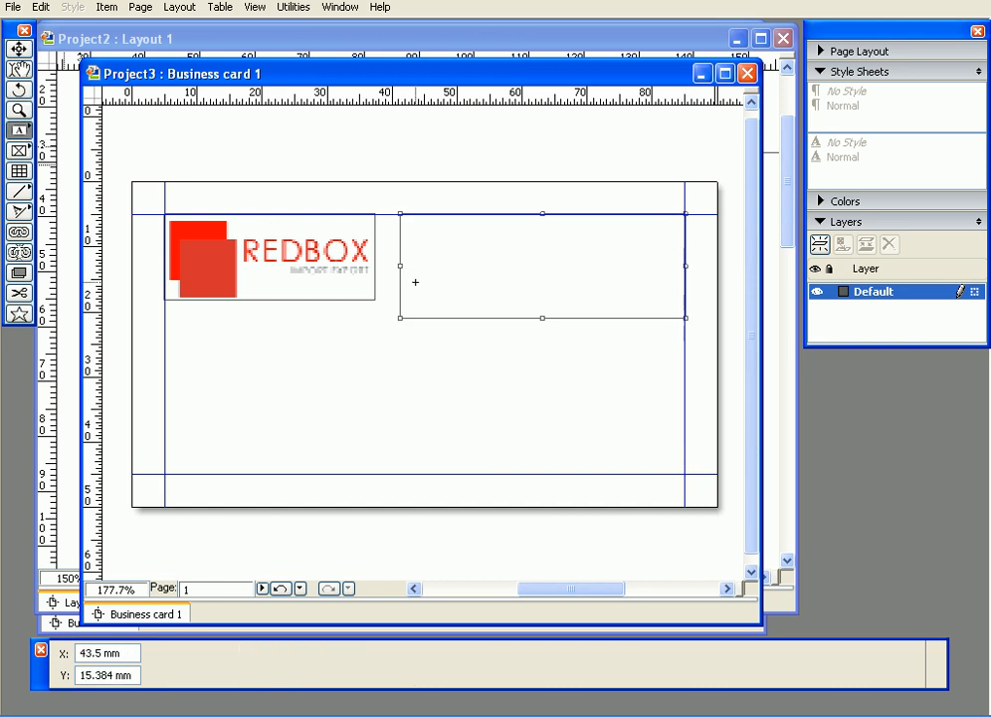
click(19, 69)
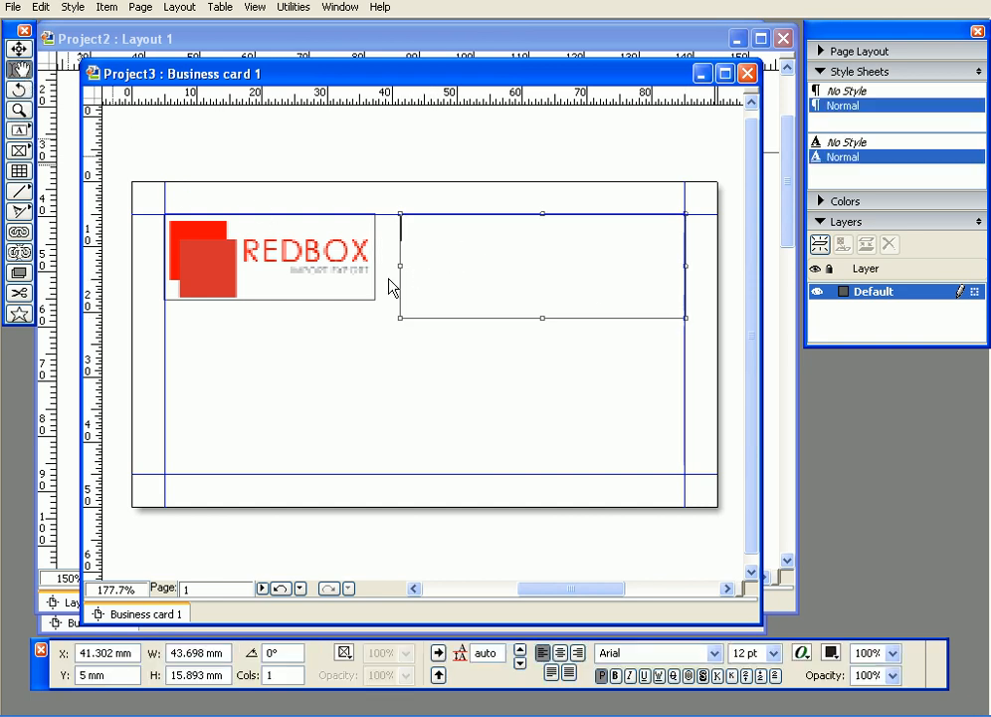
text(Mr.)
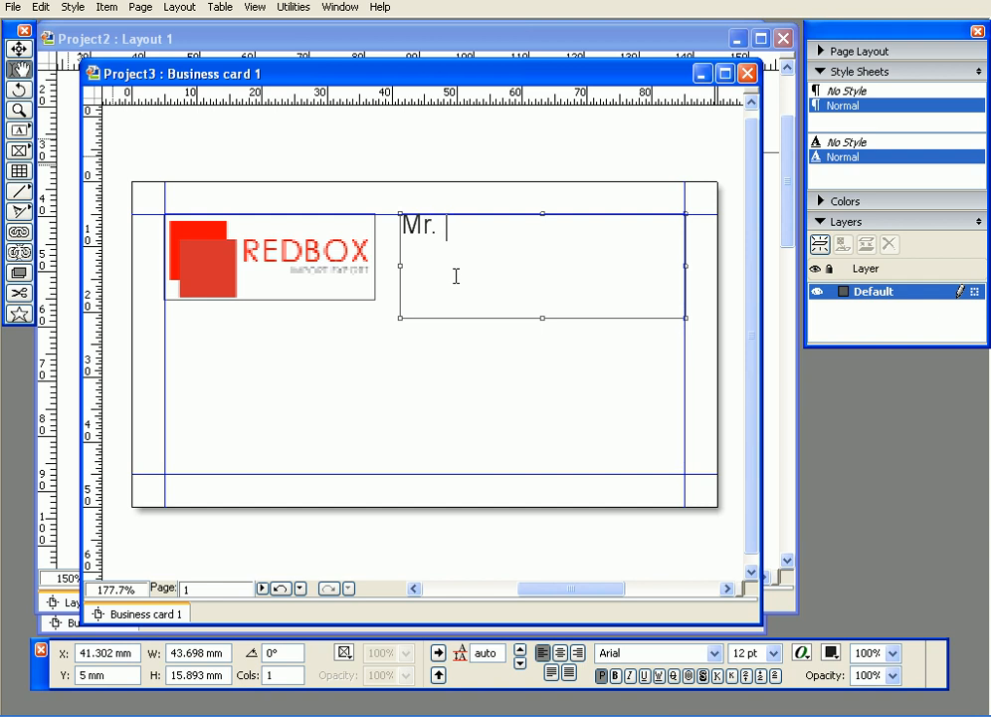
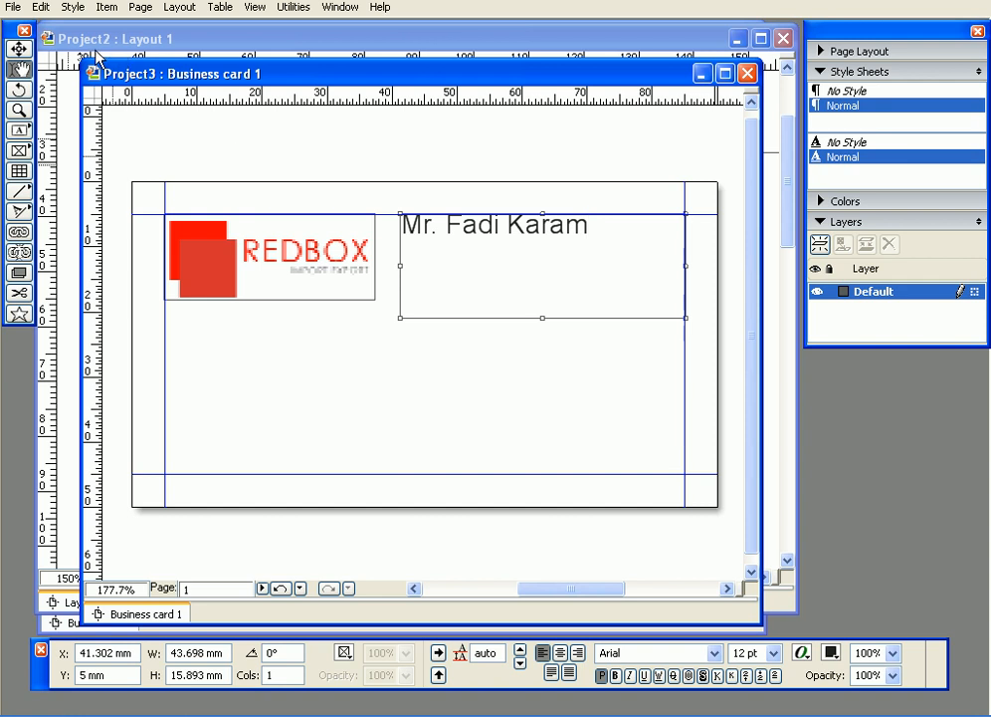
- Deselect the text box holding the cardholder's name in 12 pt Arial
click(18, 66)
click(332, 153)
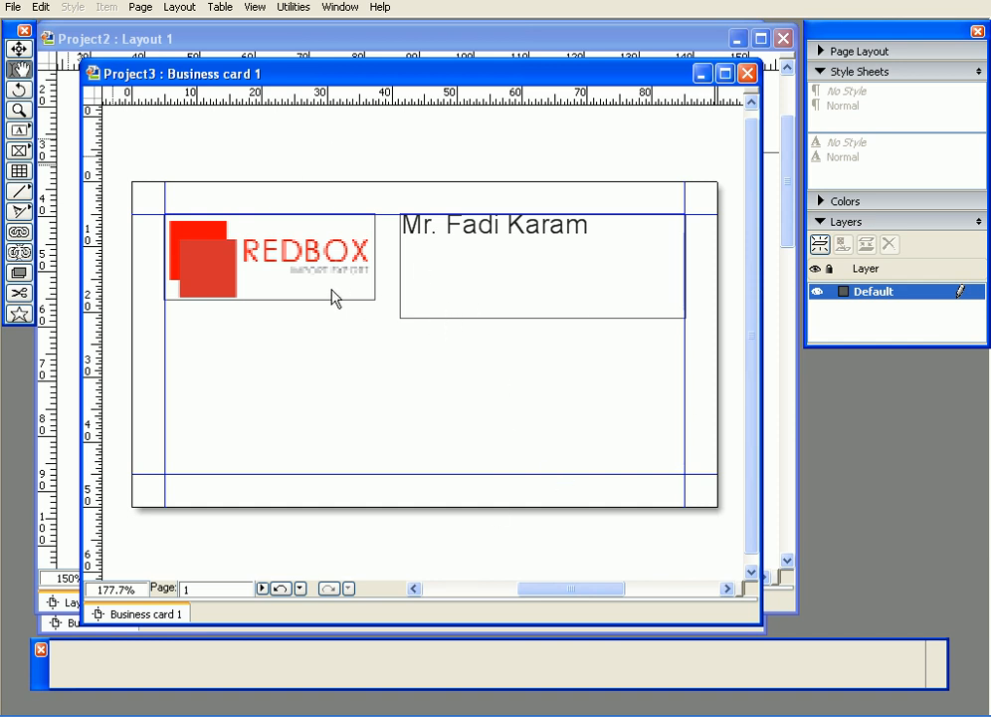
- Turn the page guides off and back on from the View menu
click(256, 8)
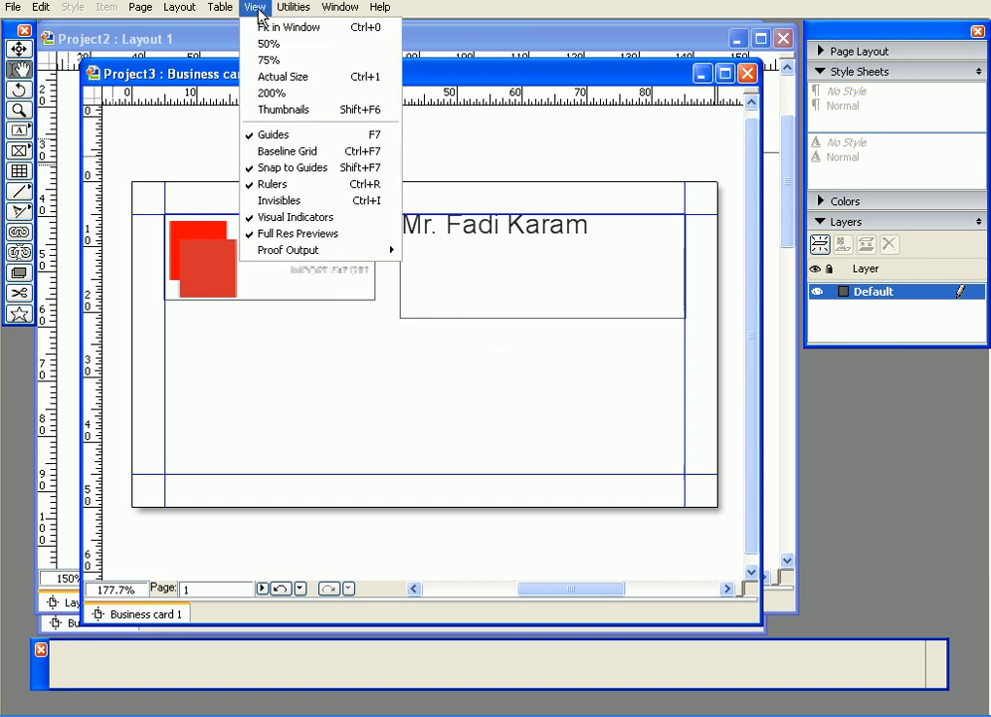
click(308, 135)
click(256, 9)
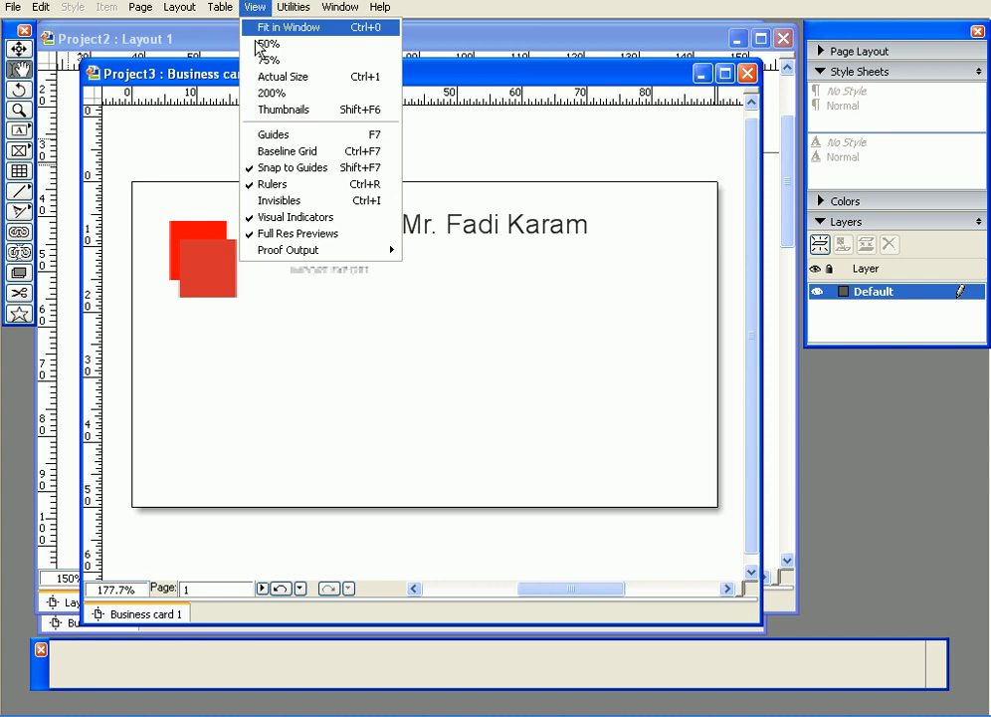
click(349, 137)
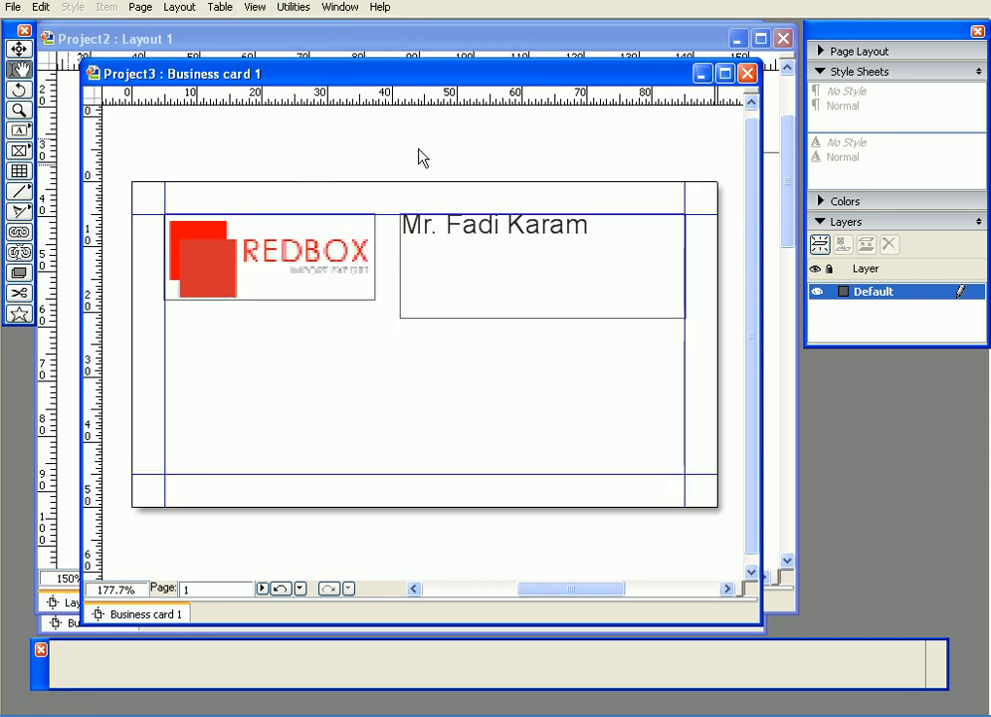
- Hide the guides and box outlines with F7, then put the caret at the end of the name
key(F8)
key(F7)
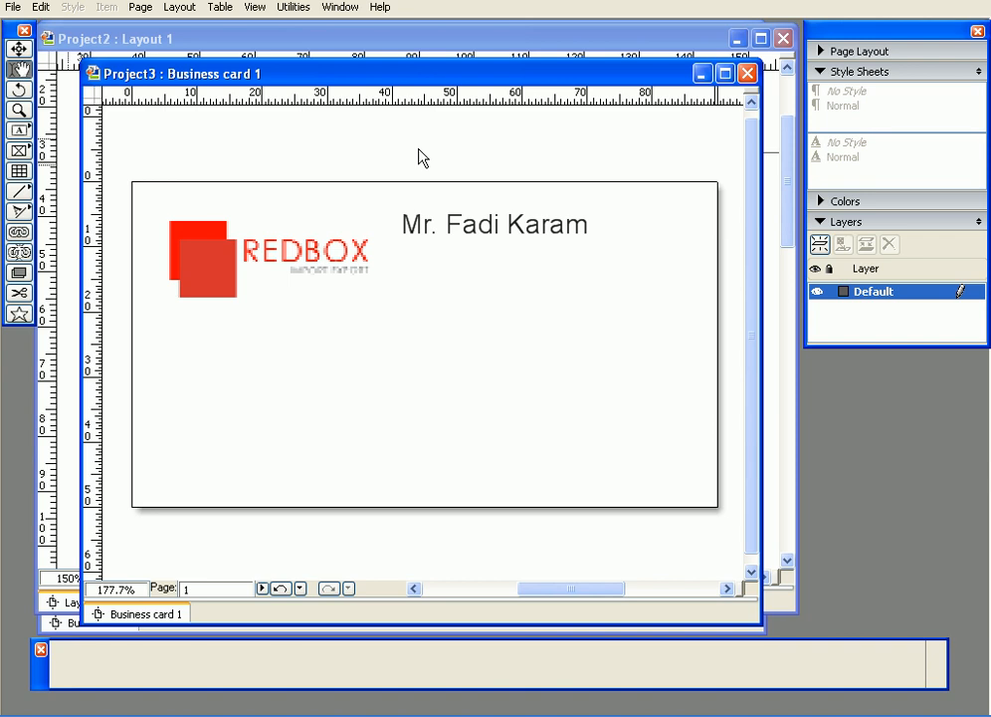
click(474, 237)
click(476, 235)
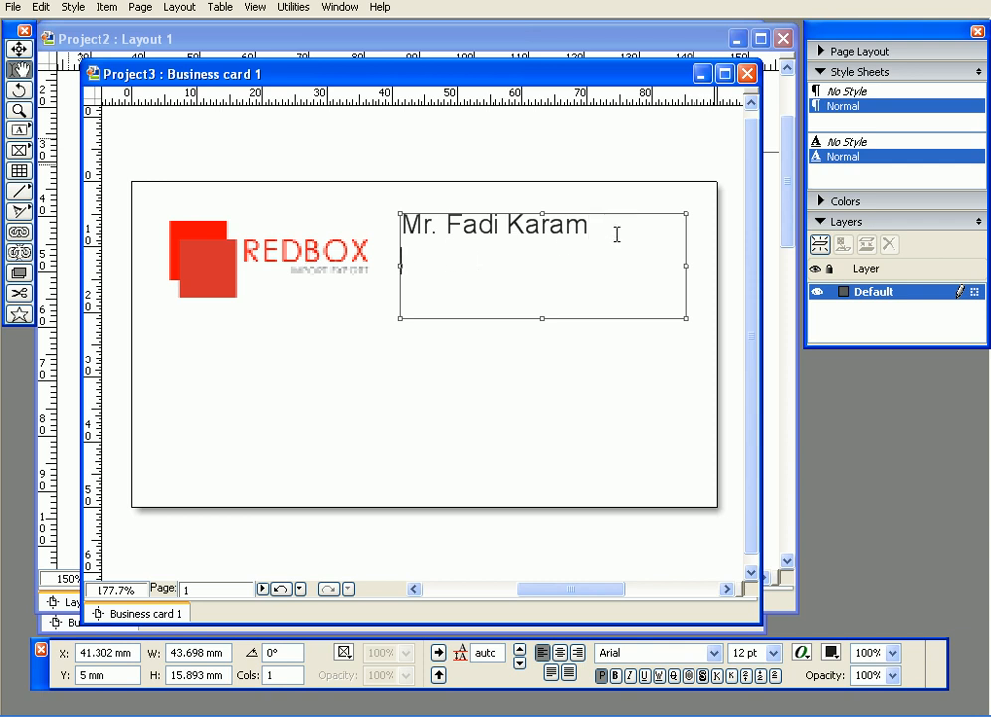
- Type 'Regional Manager' on a new line under the name, fixing typos, and select that line
key(Return)
text(Regional Manager)
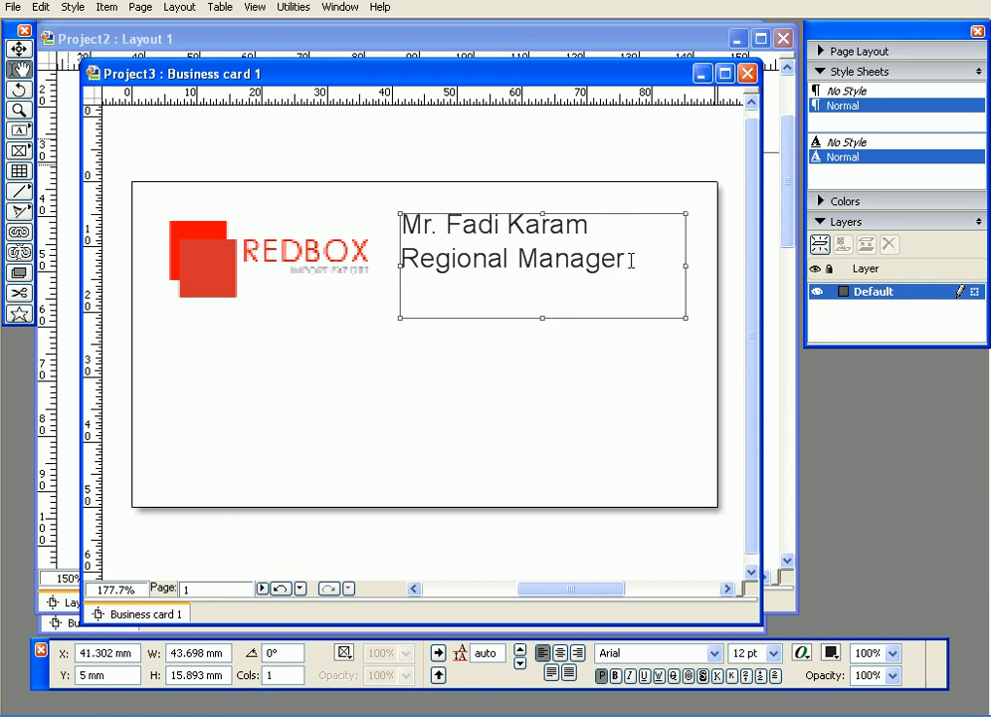
drag(631, 259, 383, 259)
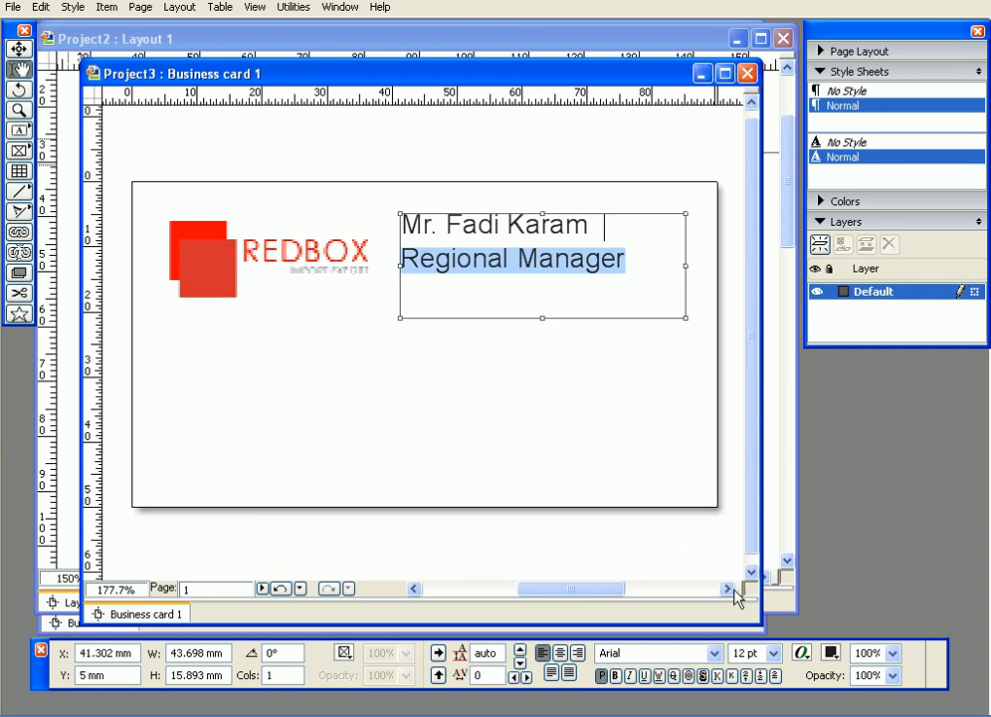
- Set 'Regional Manager' to 8 pt, shrink the box to 29.703 × 9.342 mm and lower it to 42 mm, 8.871 mm
click(772, 651)
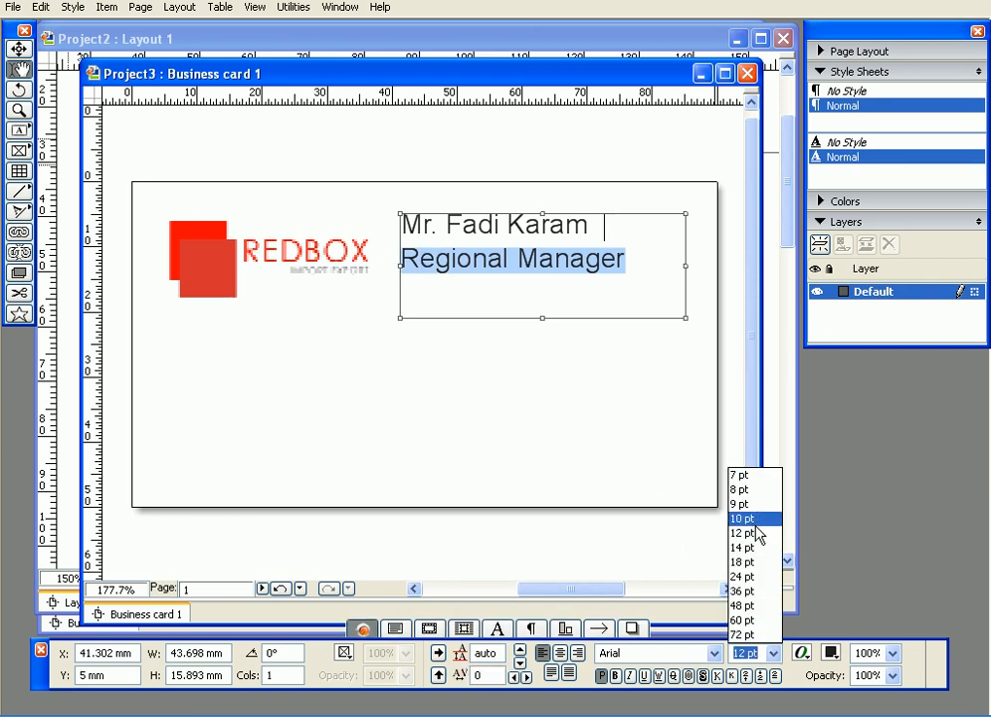
click(754, 490)
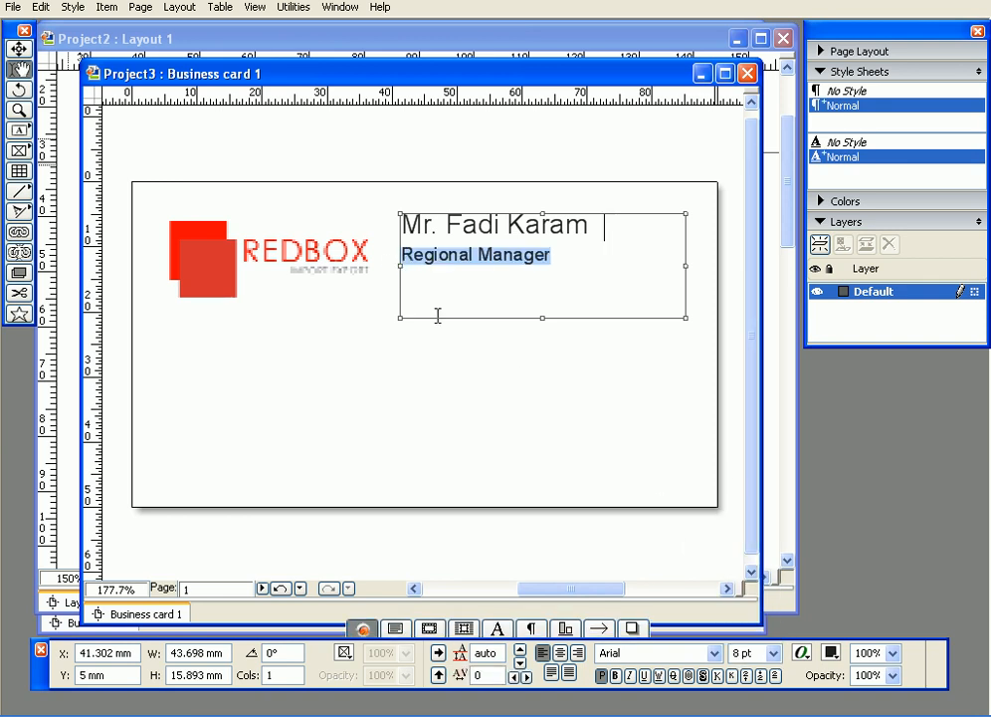
click(19, 48)
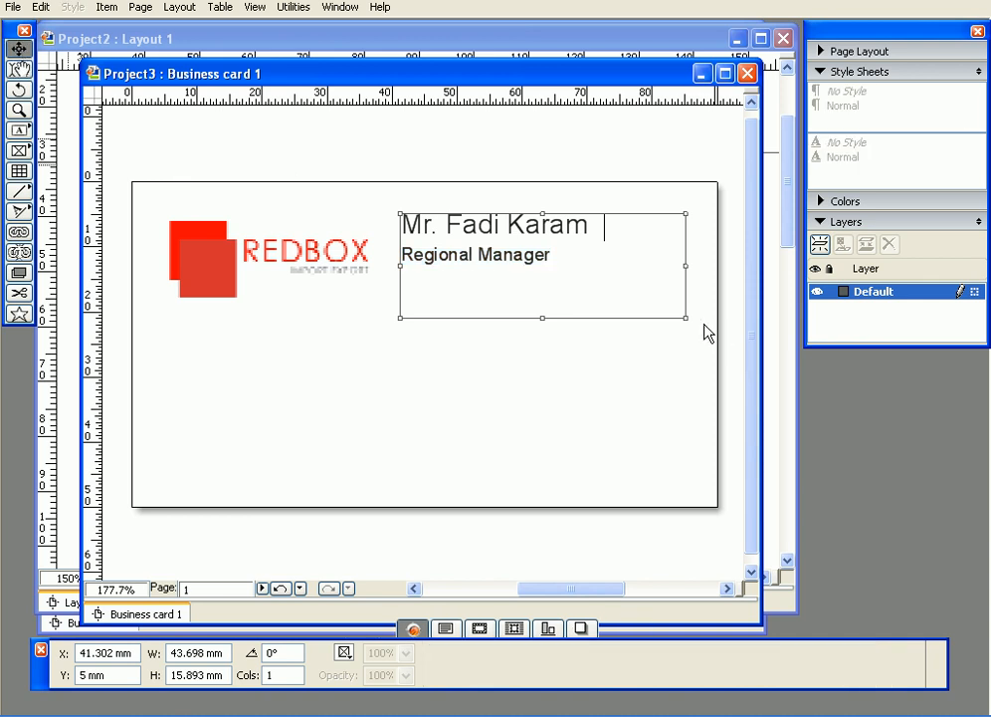
drag(686, 318, 600, 276)
drag(457, 230, 462, 255)
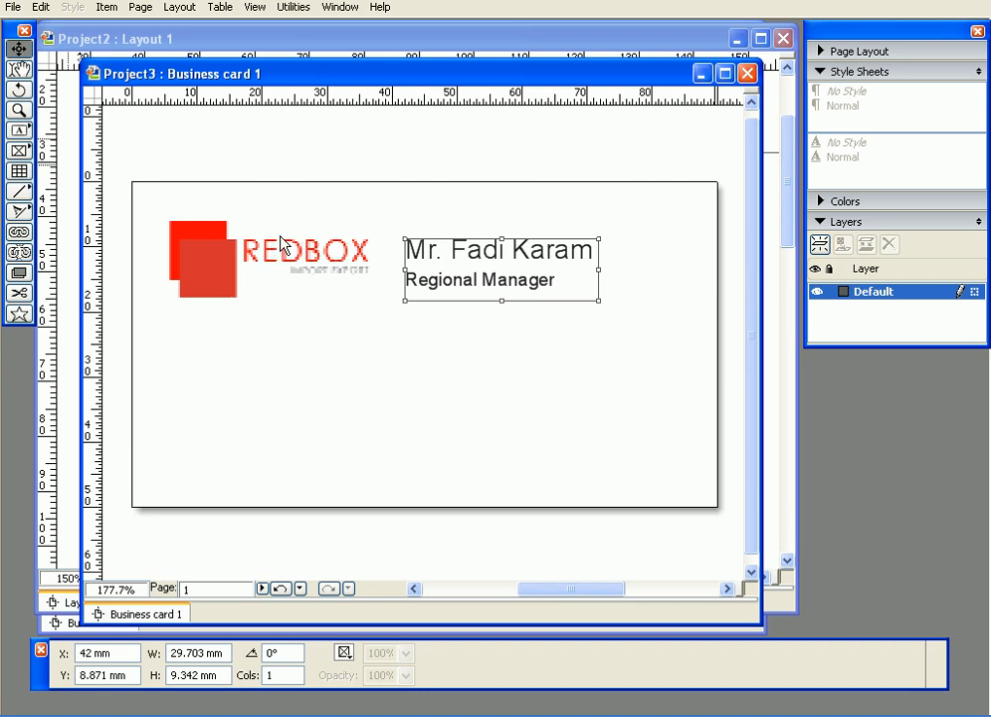
- Turn the guides back on and deselect the text box
click(255, 7)
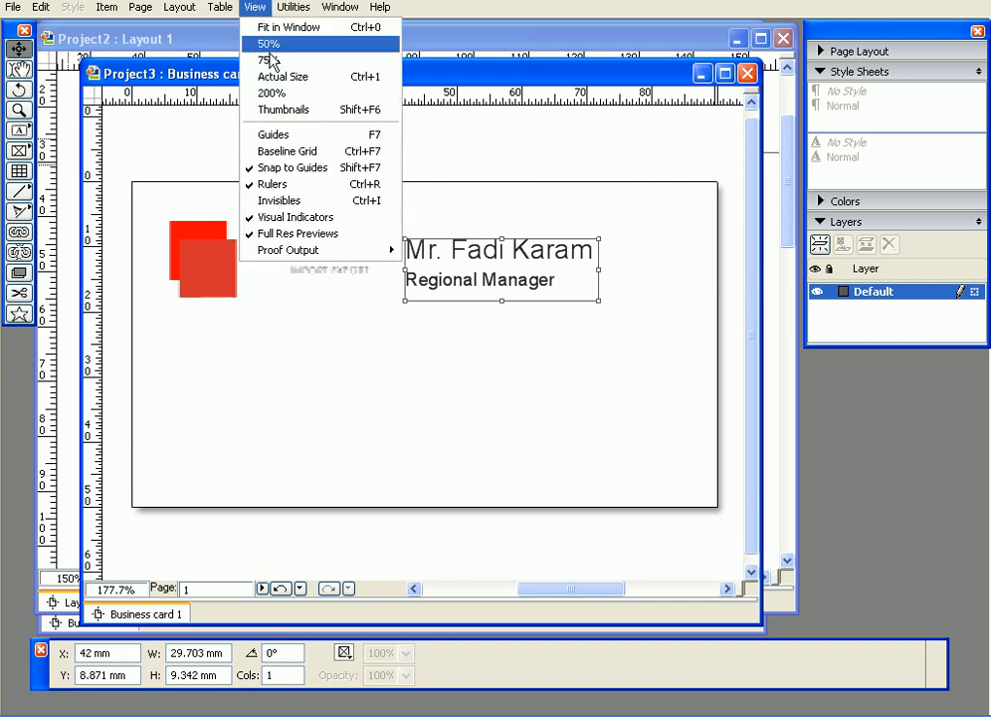
click(294, 134)
click(436, 171)
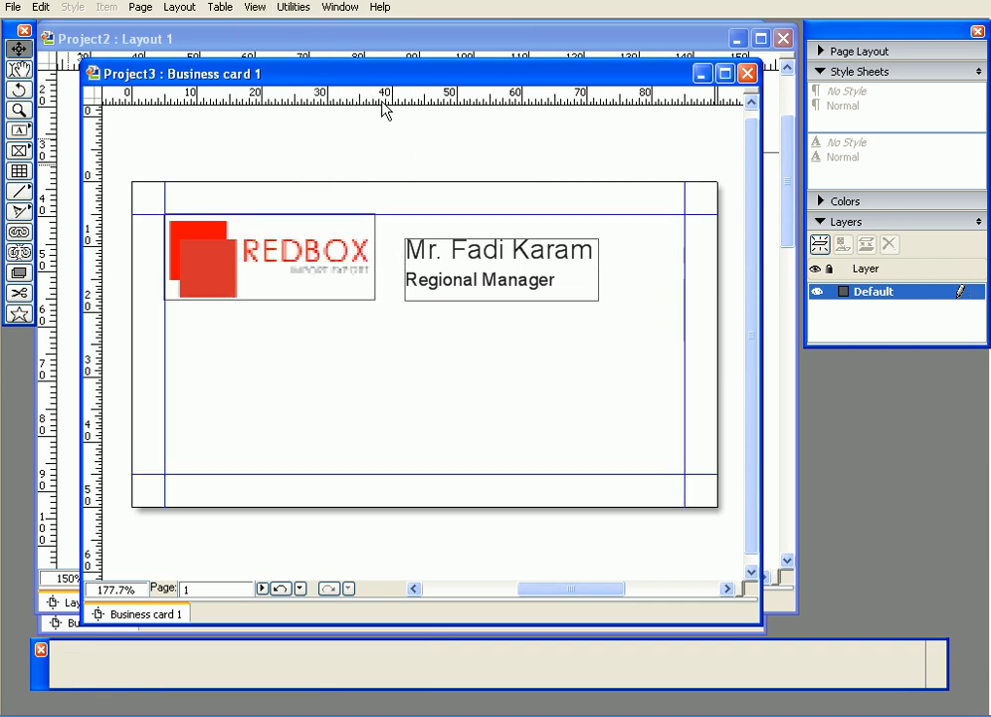
- Lay a horizontal ruler guide along the name line and nudge the text box to 44.126 mm, 8.833 mm
drag(376, 100, 366, 240)
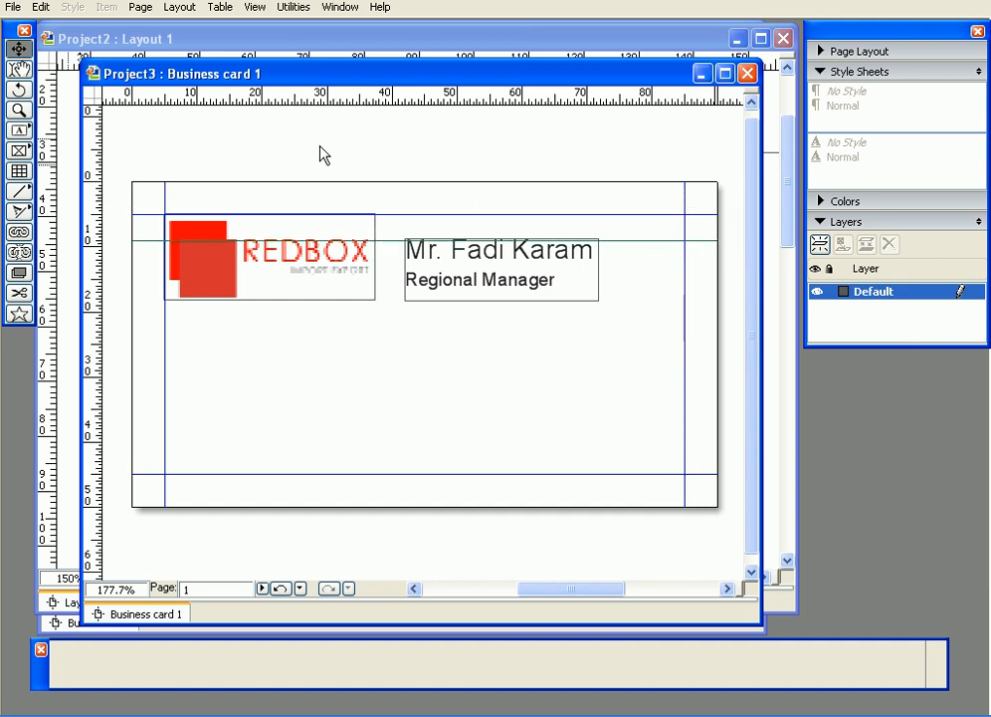
drag(387, 240, 453, 88)
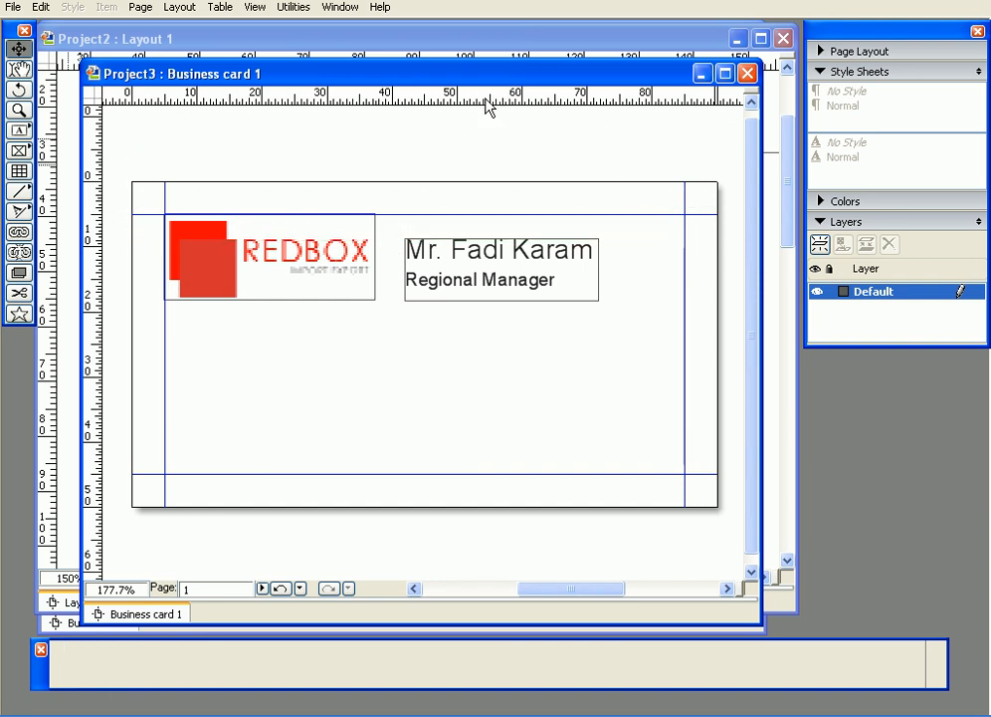
drag(514, 104, 563, 257)
click(666, 336)
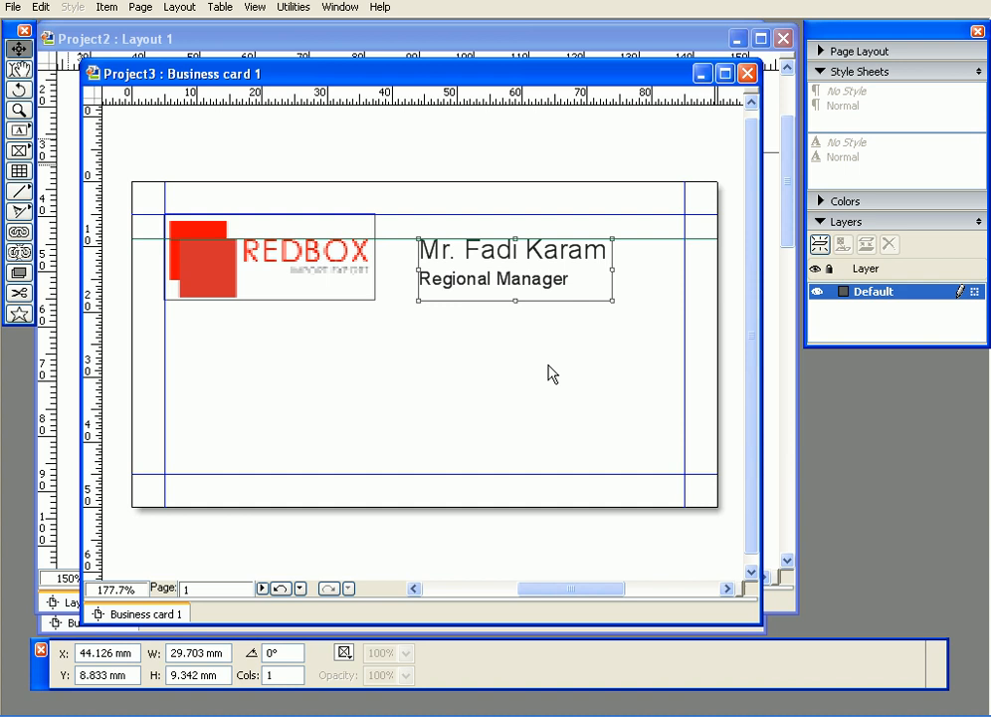
- Centre-align the cardholder's name and the 'Regional Manager' title within their text box
double_click(574, 281)
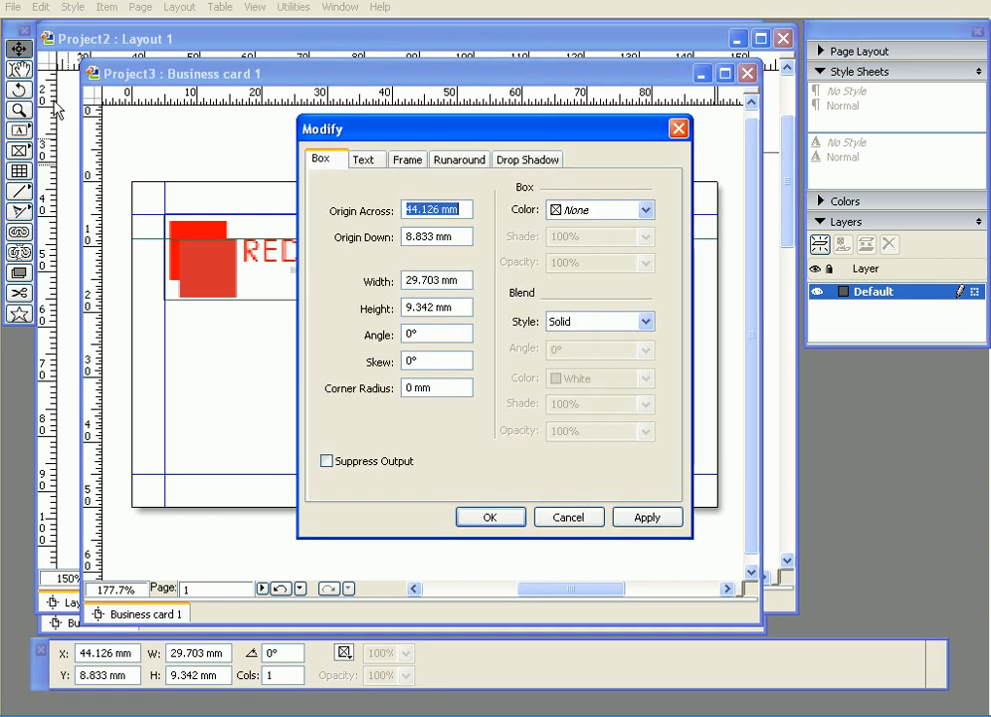
click(587, 521)
click(18, 68)
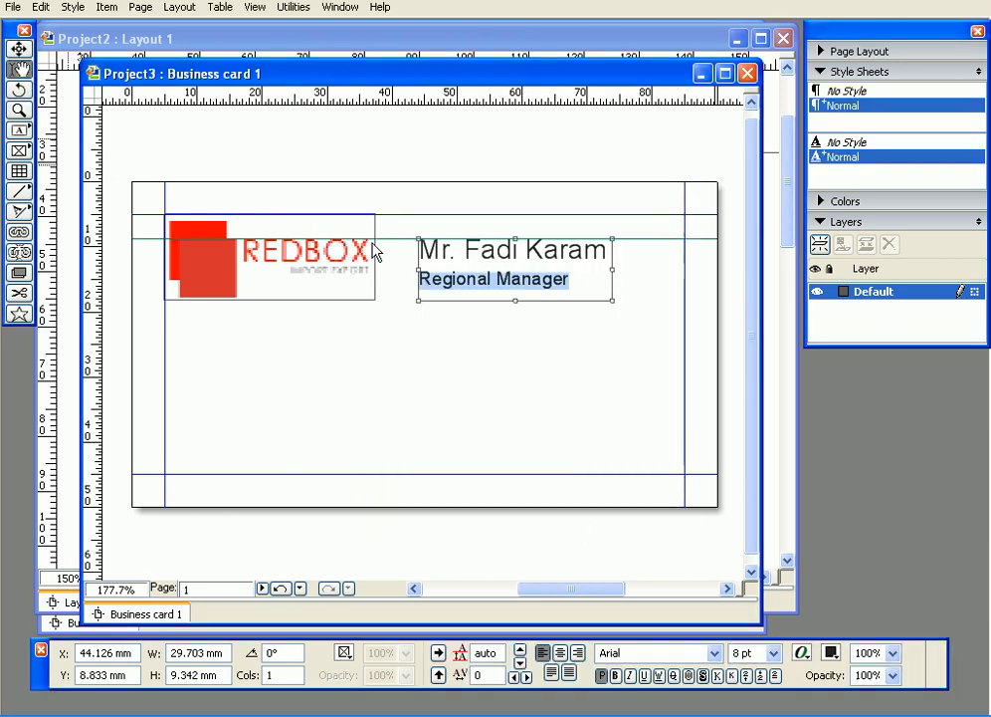
drag(579, 280, 385, 246)
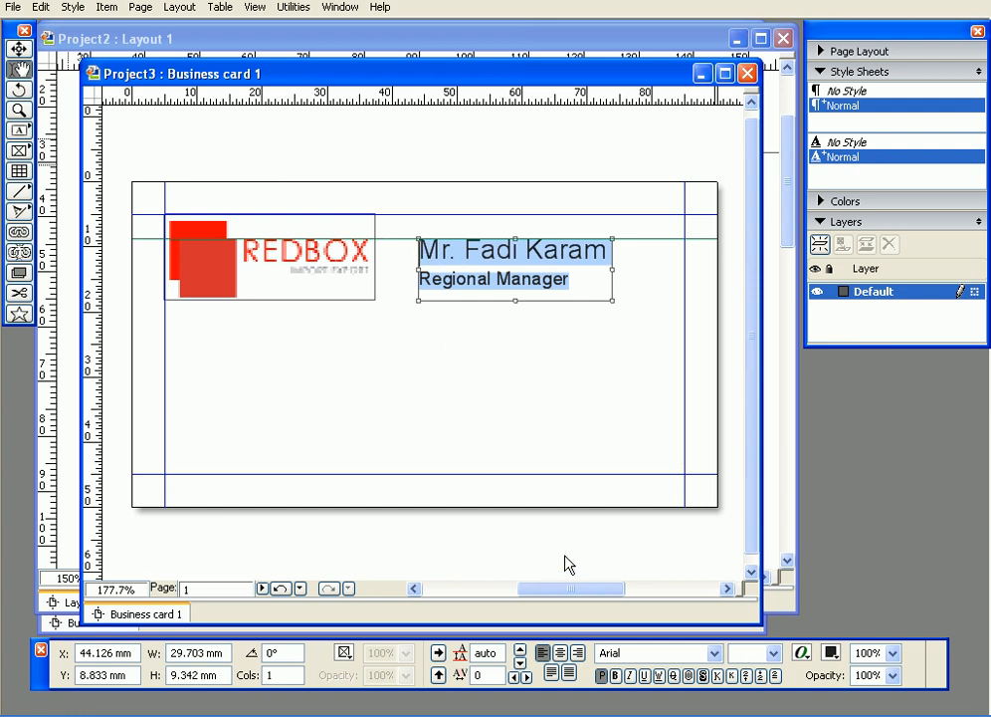
drag(38, 675, 46, 402)
click(564, 381)
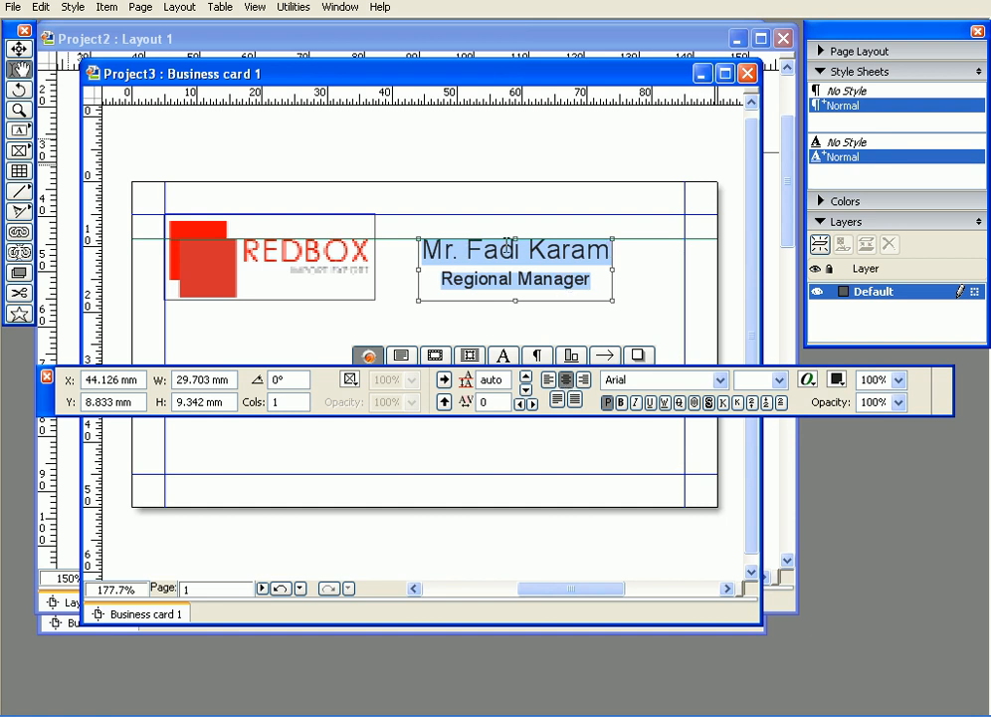
click(18, 48)
drag(44, 404, 47, 592)
click(294, 409)
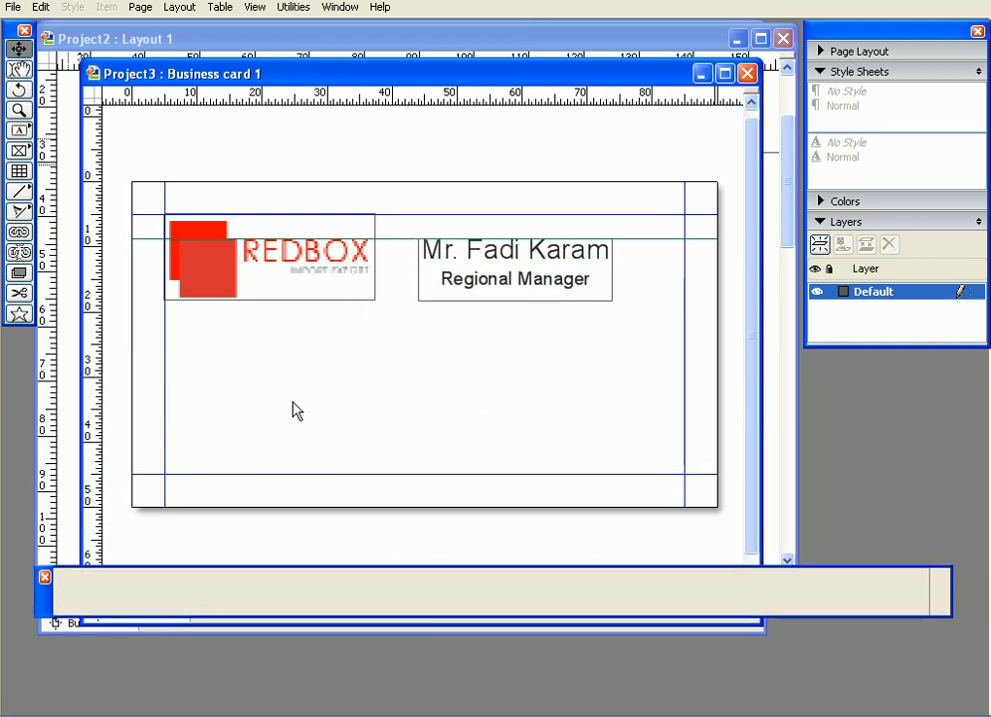
- Hide guides with F7 and nudge the name-and-title box right to X 46.242 mm
key(F7)
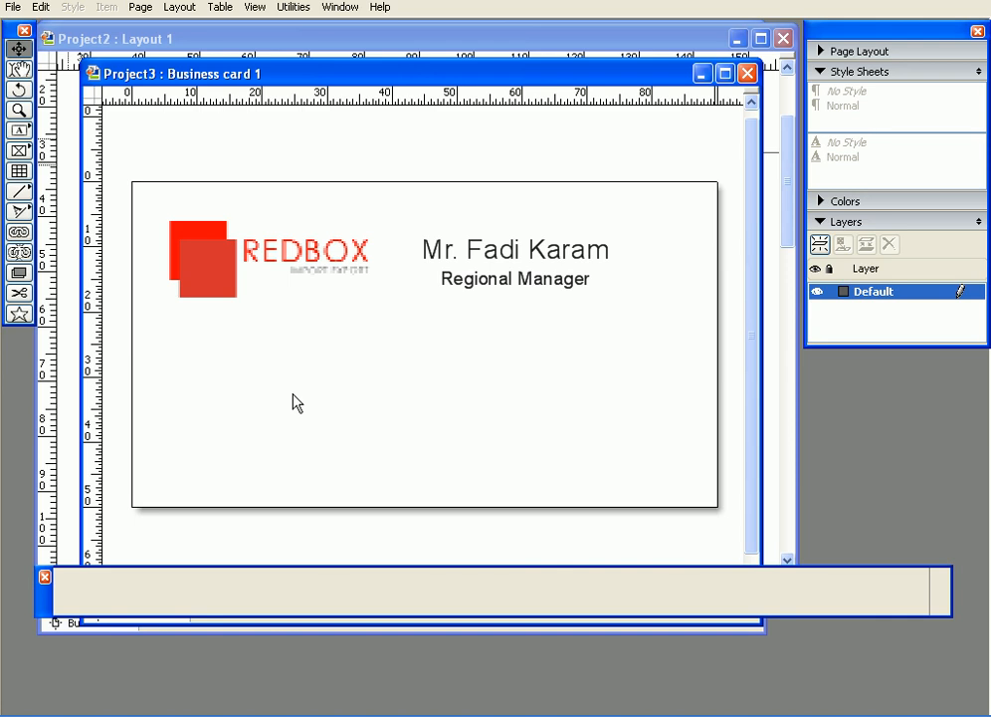
click(479, 251)
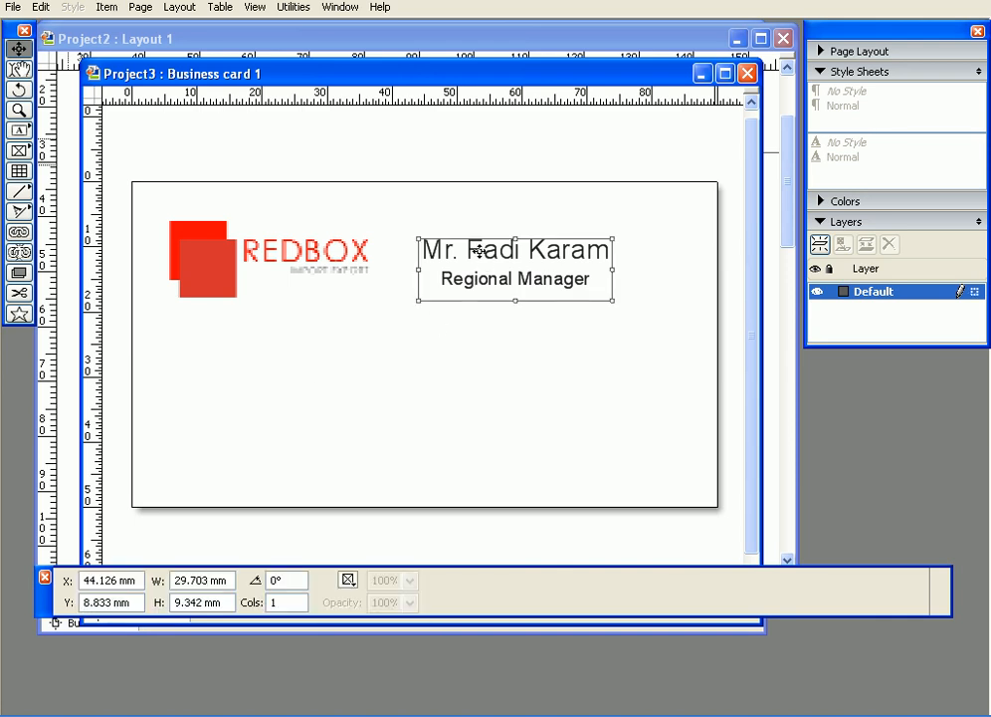
key(Right)
key(Right)
key(Right)
key(Right)
key(Right)
key(Right)
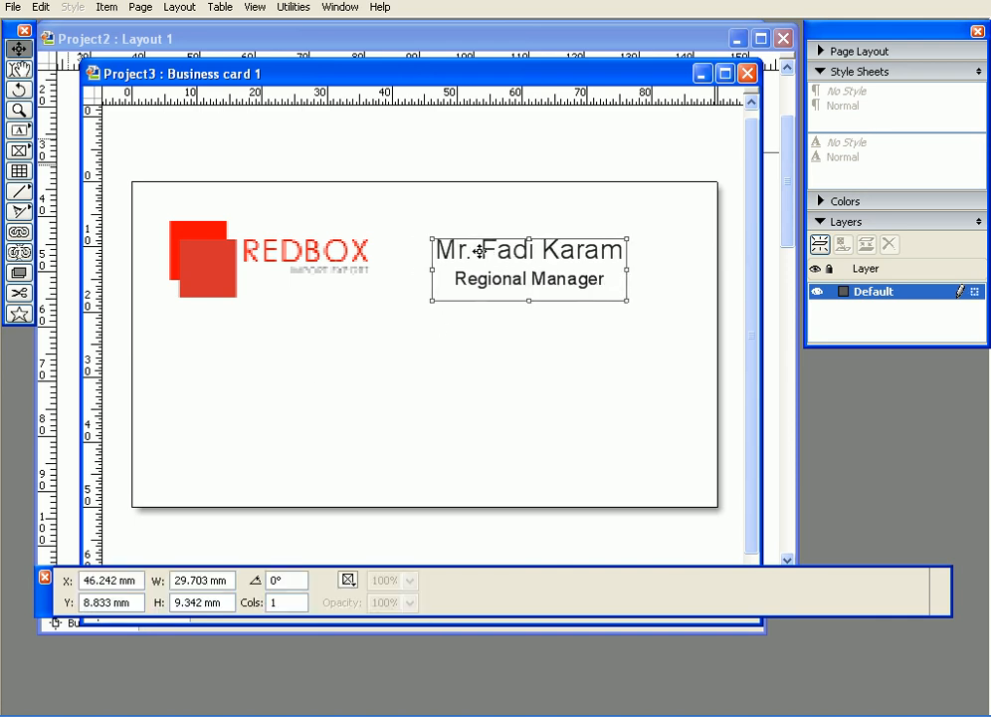
key(Left)
key(Left)
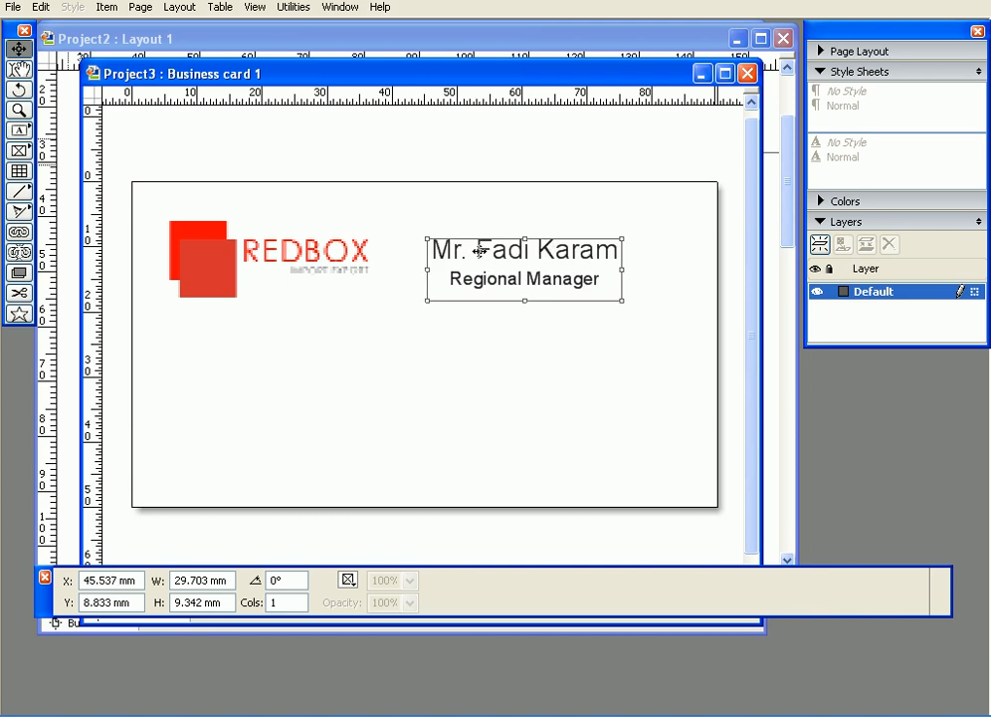
key(Right)
click(520, 166)
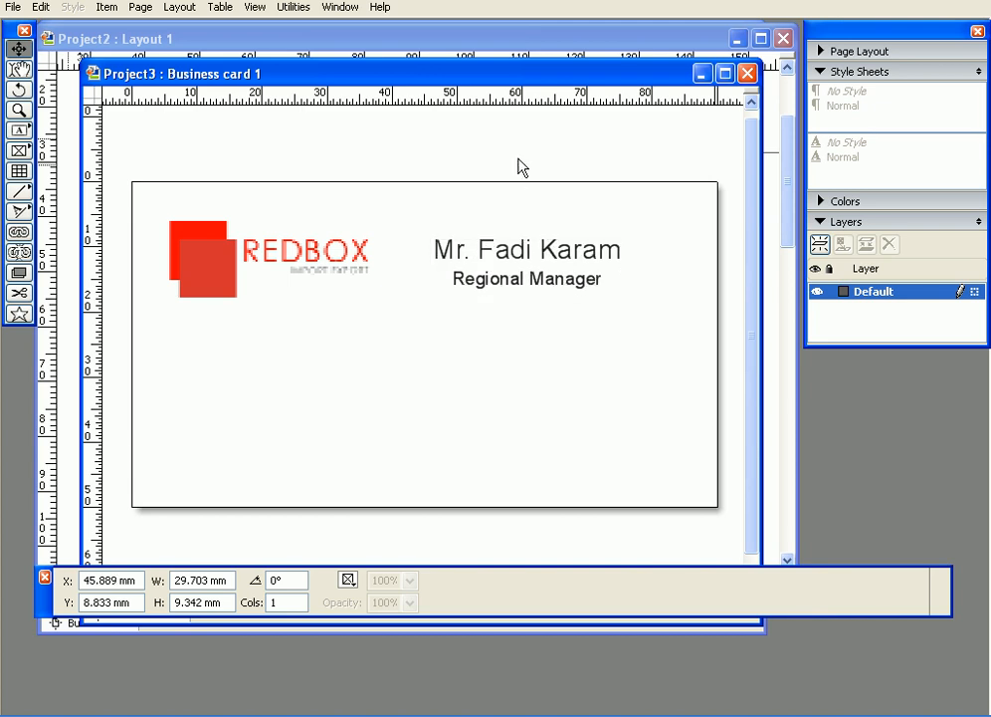
click(513, 263)
key(Right)
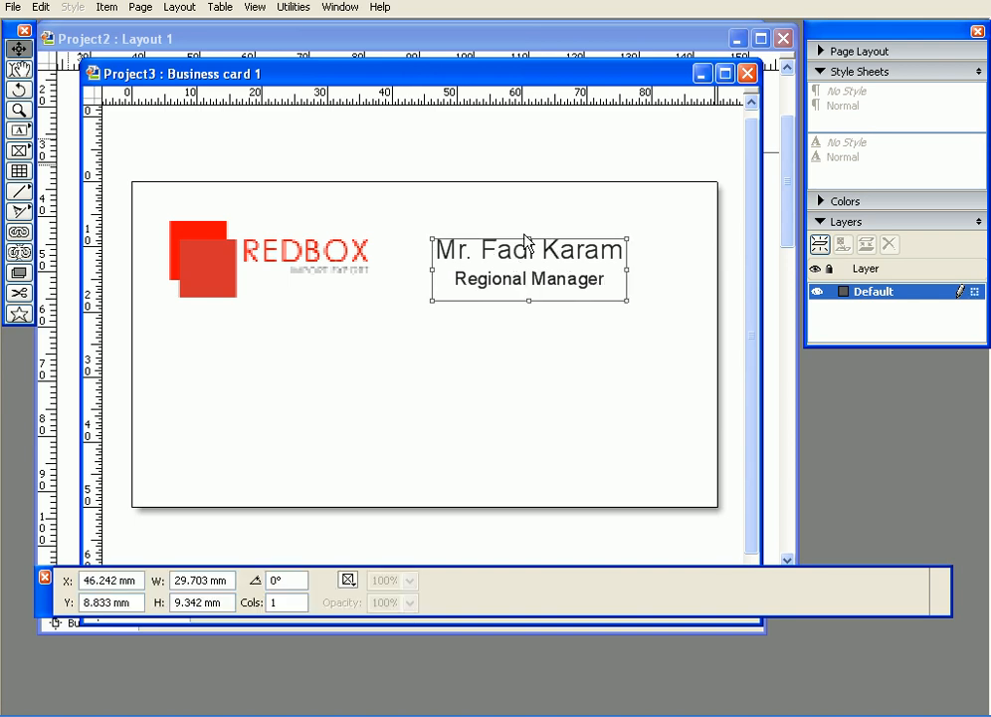
click(512, 175)
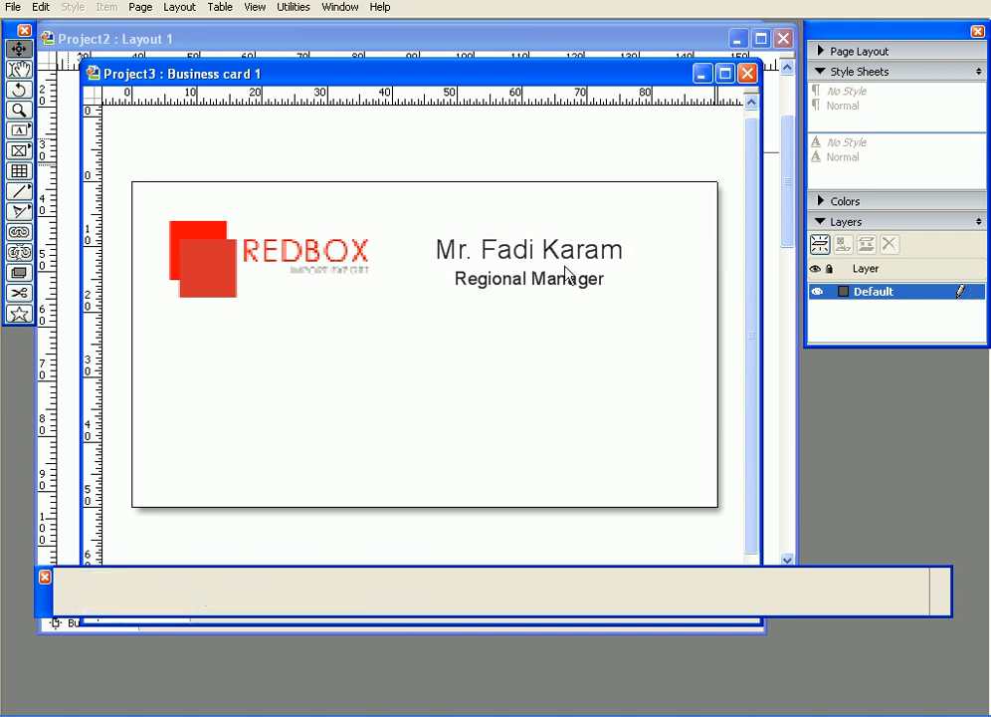